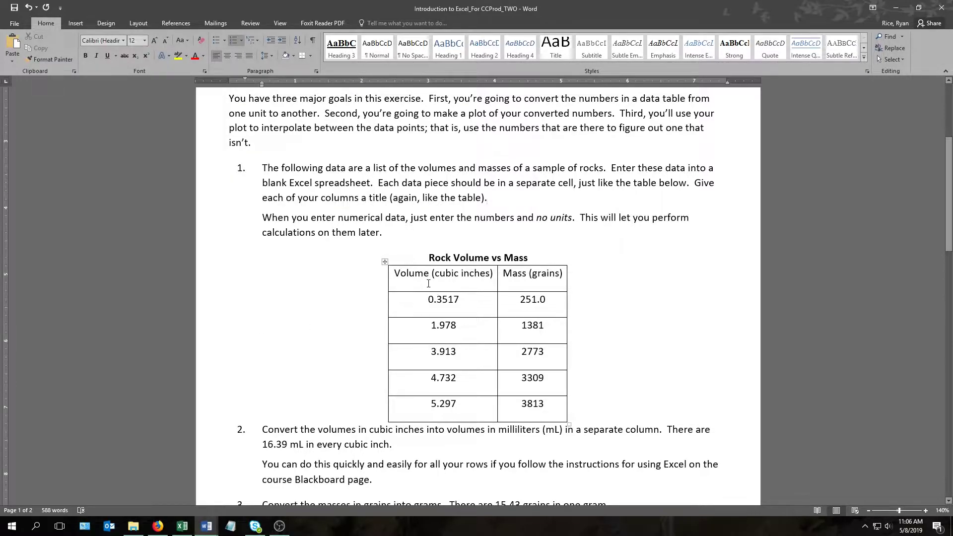
Step: Select the Volume and Mass columns of the Word rock table to review the data
{"action": "left_click_drag", "start_coordinate": [400, 275], "coordinate": [460, 406]}
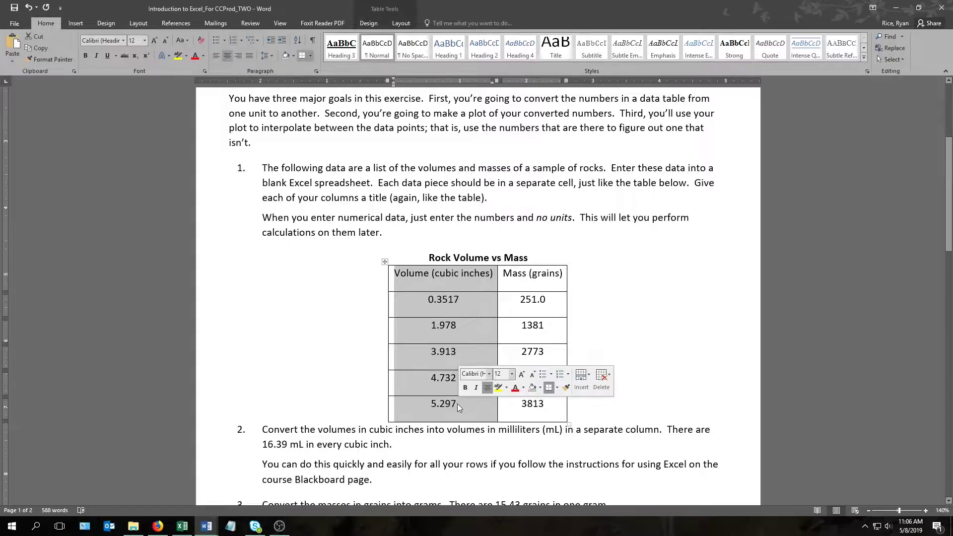
{"action": "left_click_drag", "start_coordinate": [507, 273], "coordinate": [548, 401]}
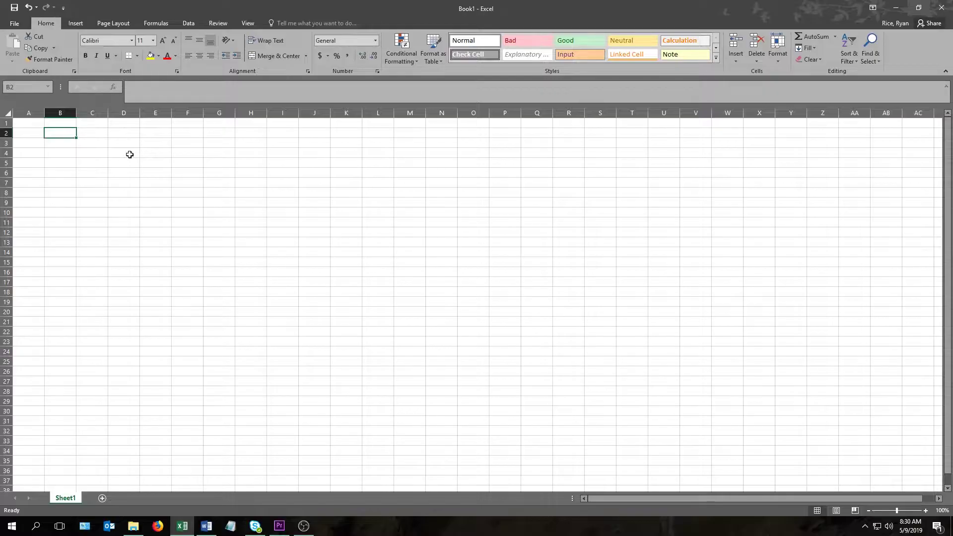
Step: Enter headings 'Volume (in cubed)' in B2 and 'Mass (grains)' in C2, then auto-fit column B
{"action": "type", "text": "Volume ("}
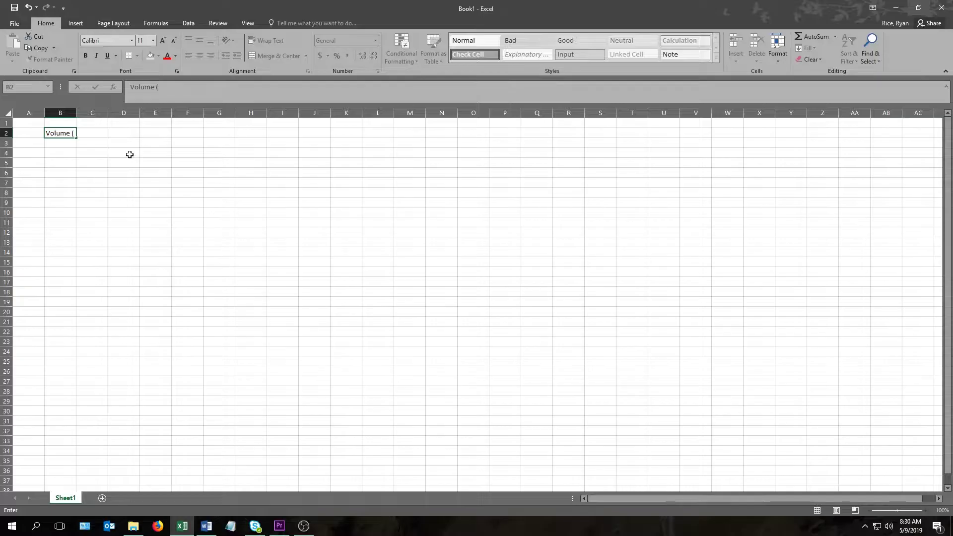
{"action": "type", "text": "in cubed)"}
{"action": "key", "text": "Tab"}
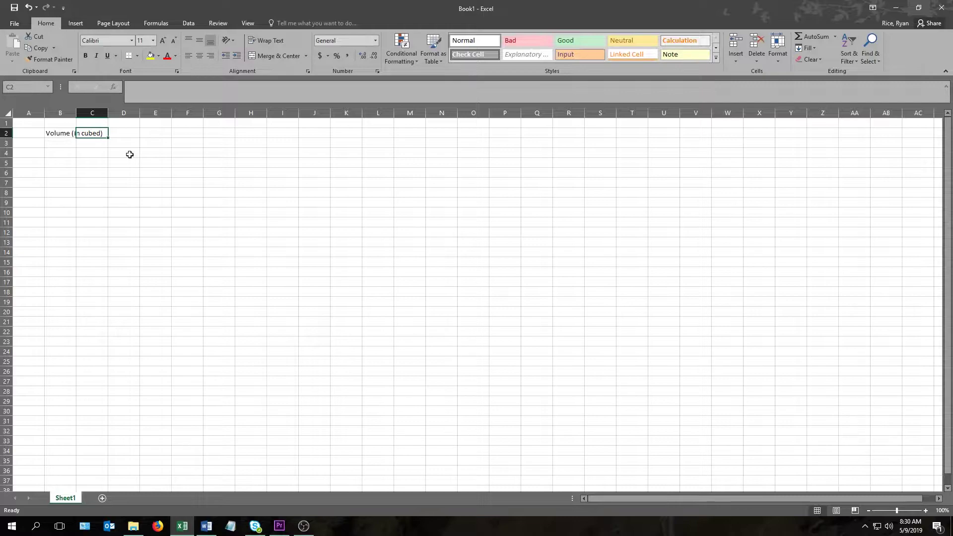
{"action": "type", "text": "Mass (grains)"}
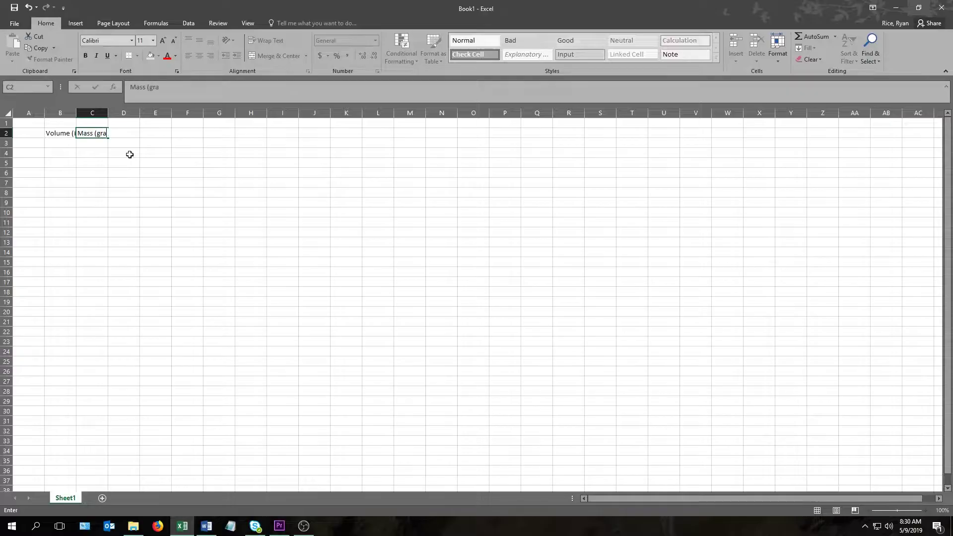
{"action": "key", "text": "Return"}
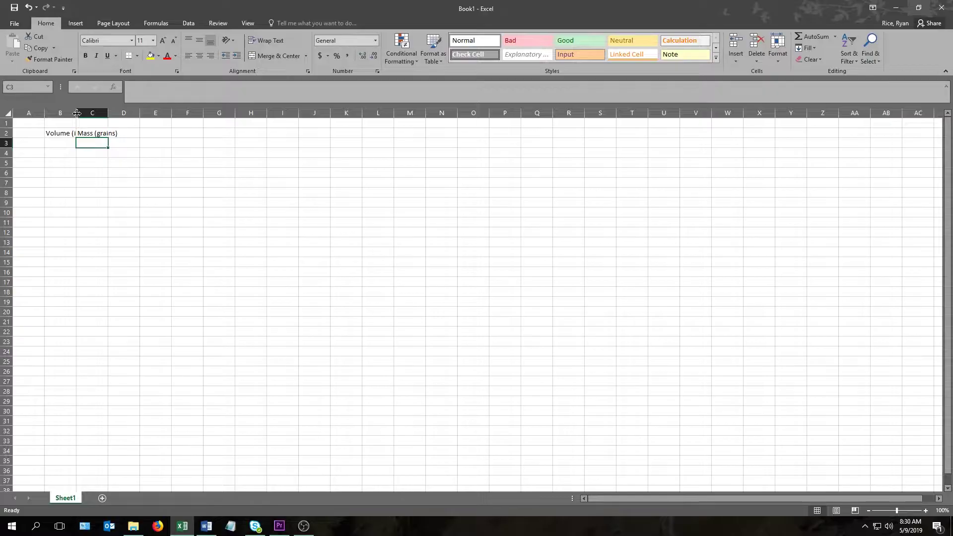
{"action": "double_click", "coordinate": [77, 113]}
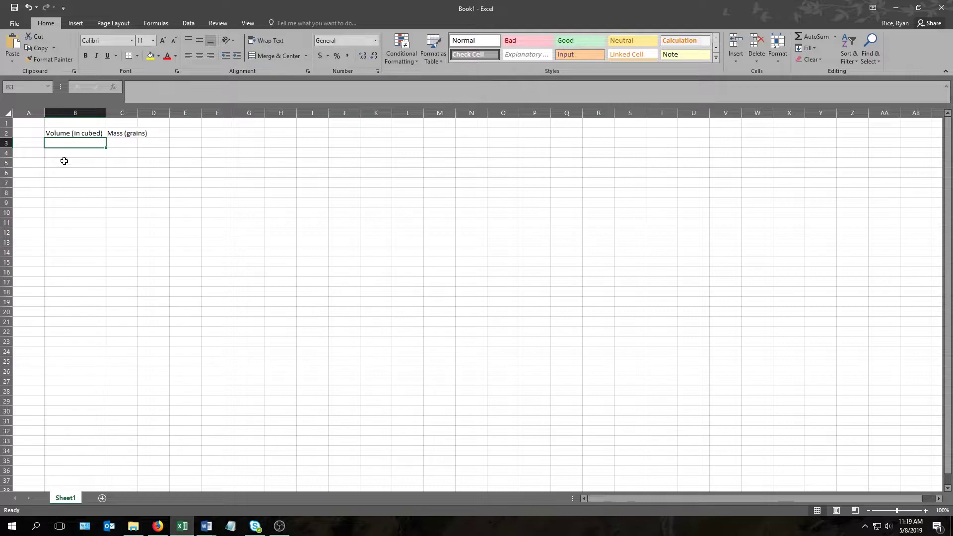
Step: Enter the volumes 0.3517, 1.978, 3.913, 4.732 and 5.297 in B3:B7
{"action": "left_click", "coordinate": [77, 134]}
{"action": "key", "text": "Down"}
{"action": "type", "text": "0.3517"}
{"action": "key", "text": "Return"}
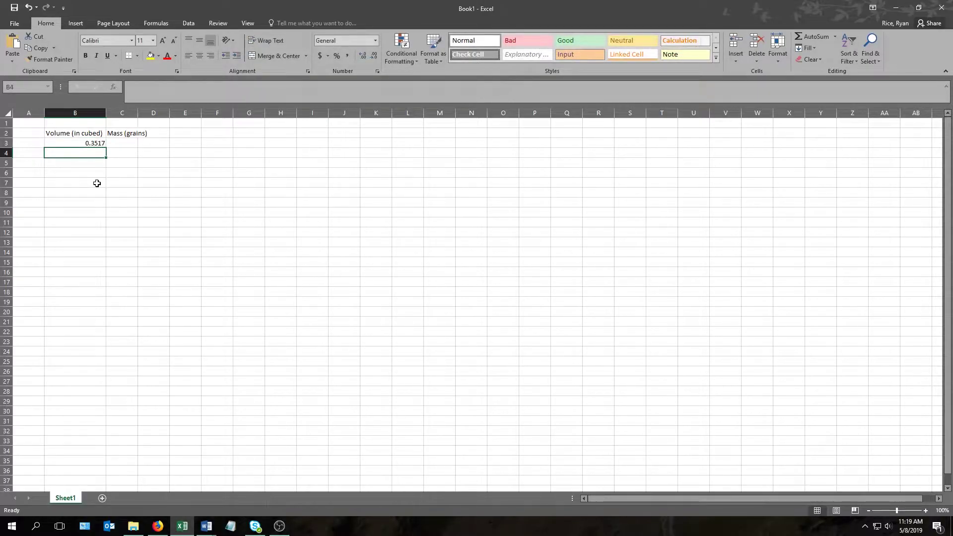
{"action": "type", "text": ".3"}
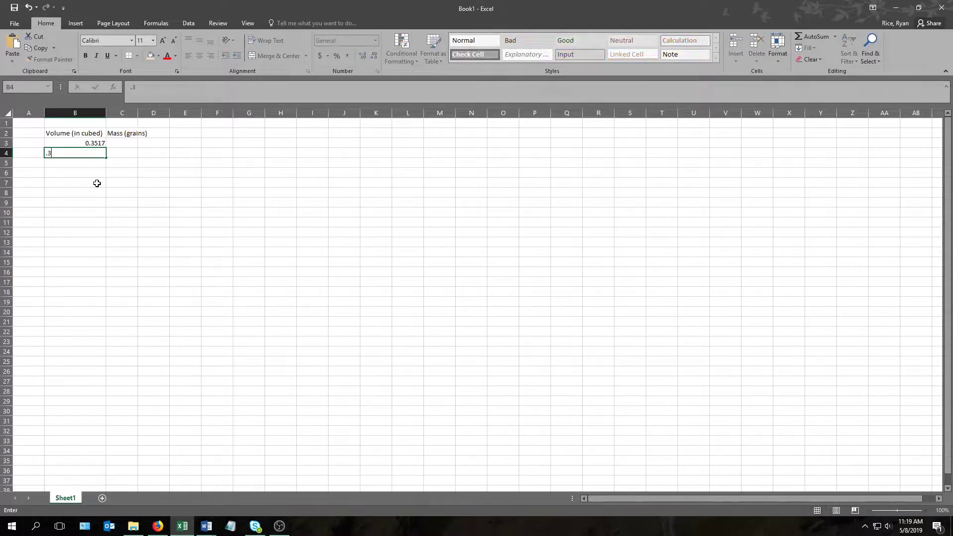
{"action": "type", "text": "517 in cubed"}
{"action": "key", "text": "Return"}
{"action": "key", "text": "Up"}
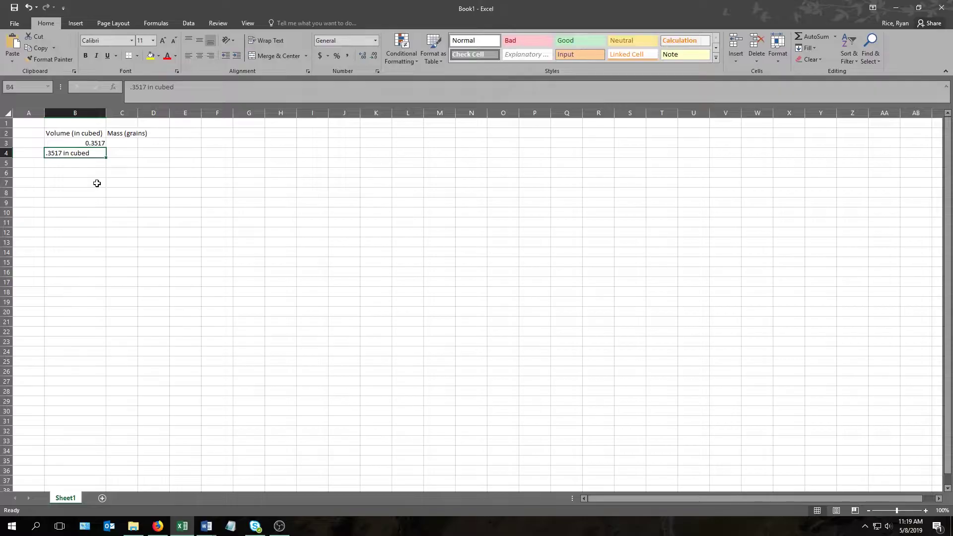
{"action": "key", "text": "Delete"}
{"action": "type", "text": "1"}
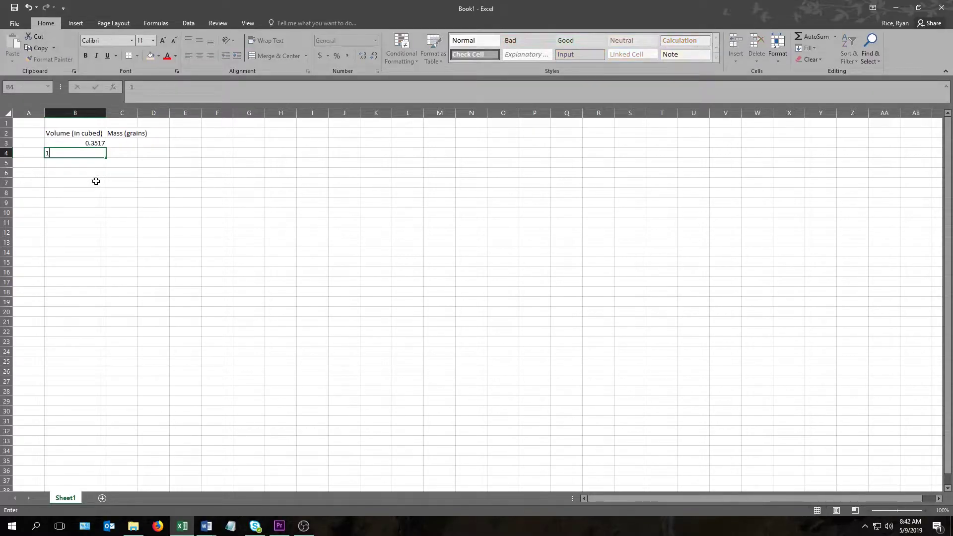
{"action": "type", "text": ".978"}
{"action": "key", "text": "Return"}
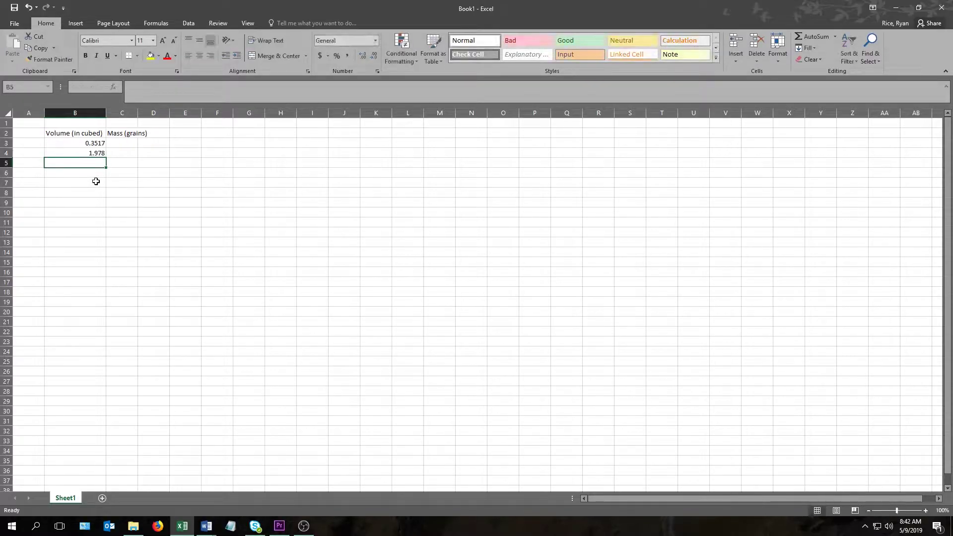
{"action": "type", "text": "3.913"}
{"action": "key", "text": "Return"}
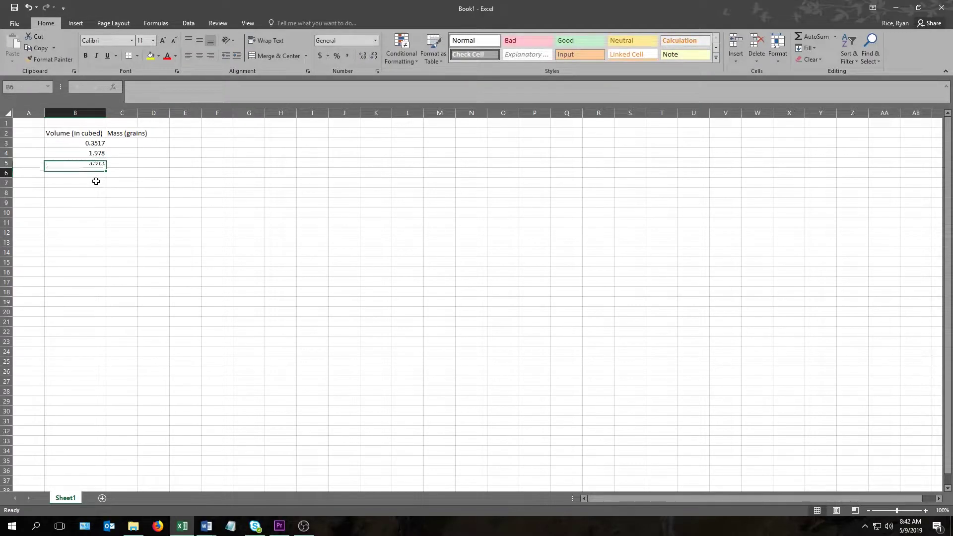
{"action": "type", "text": "4.732"}
{"action": "key", "text": "Return"}
{"action": "type", "text": "5.297"}
{"action": "key", "text": "Return"}
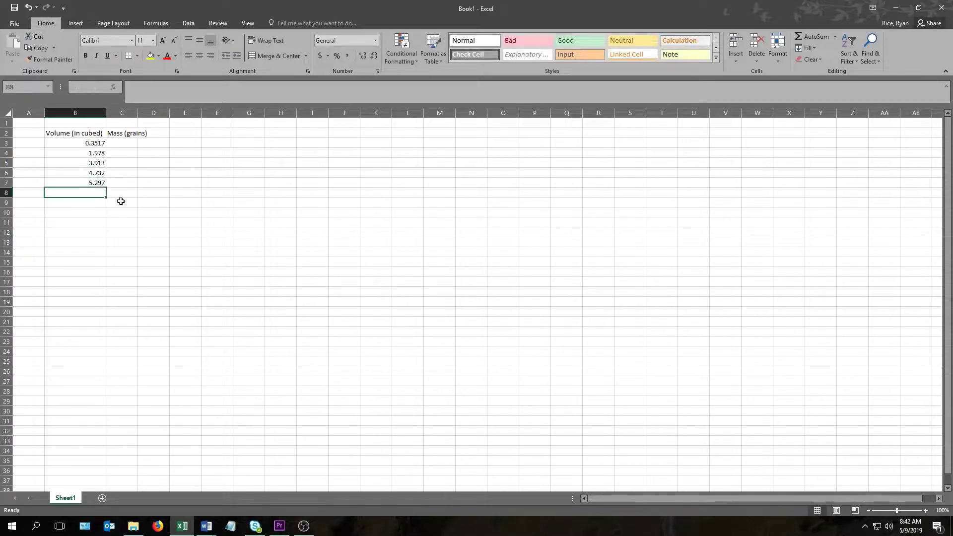
Step: Enter the masses 251, 1381, 2773, 3309 and 3813 in C3:C7, showing 251 as 251.0
{"action": "key", "text": "Right"}
{"action": "key", "text": "Up"}
{"action": "key", "text": "Up"}
{"action": "key", "text": "Up"}
{"action": "key", "text": "Up"}
{"action": "key", "text": "Up"}
{"action": "type", "text": "251"}
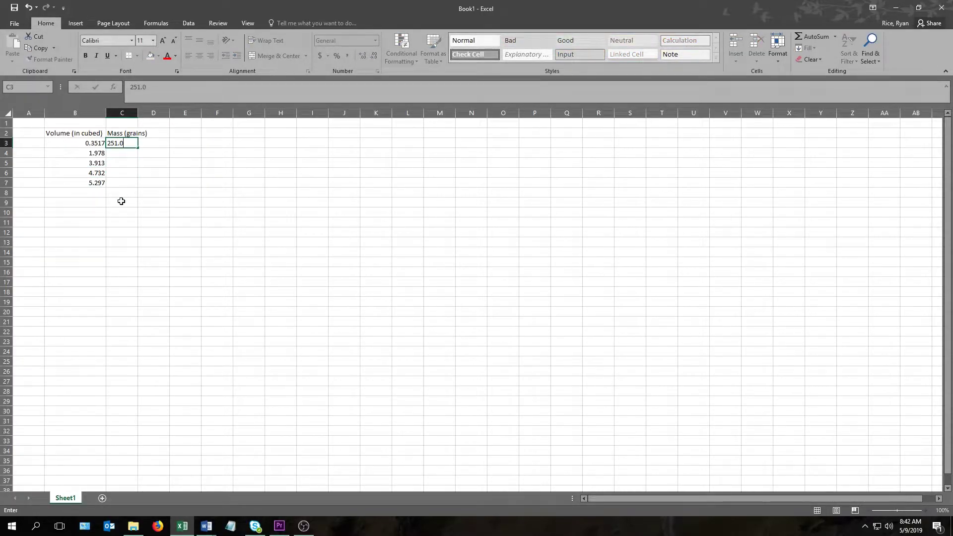
{"action": "key", "text": "Return"}
{"action": "type", "text": "1381"}
{"action": "key", "text": "Return"}
{"action": "type", "text": "2773"}
{"action": "key", "text": "Return"}
{"action": "type", "text": "3309"}
{"action": "key", "text": "Return"}
{"action": "type", "text": "38"}
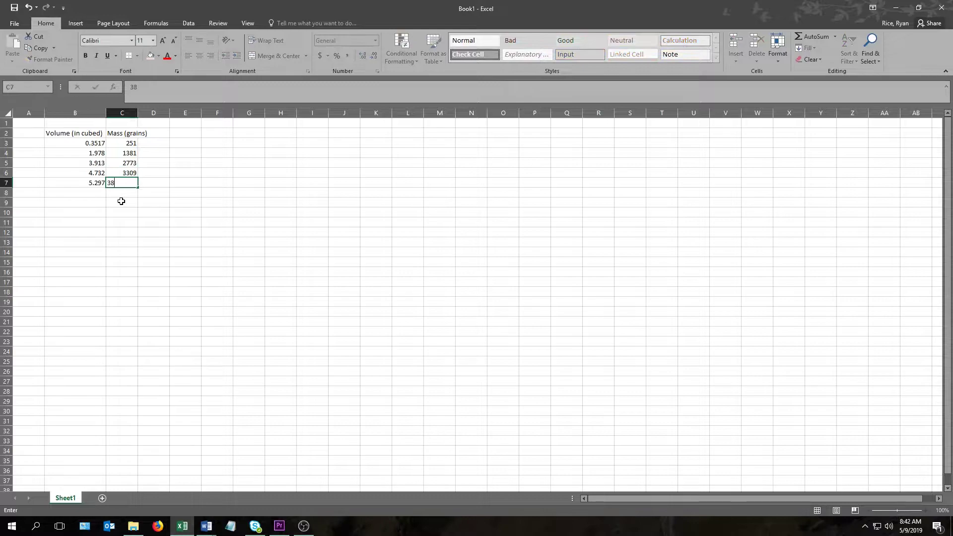
{"action": "type", "text": "13"}
{"action": "key", "text": "Return"}
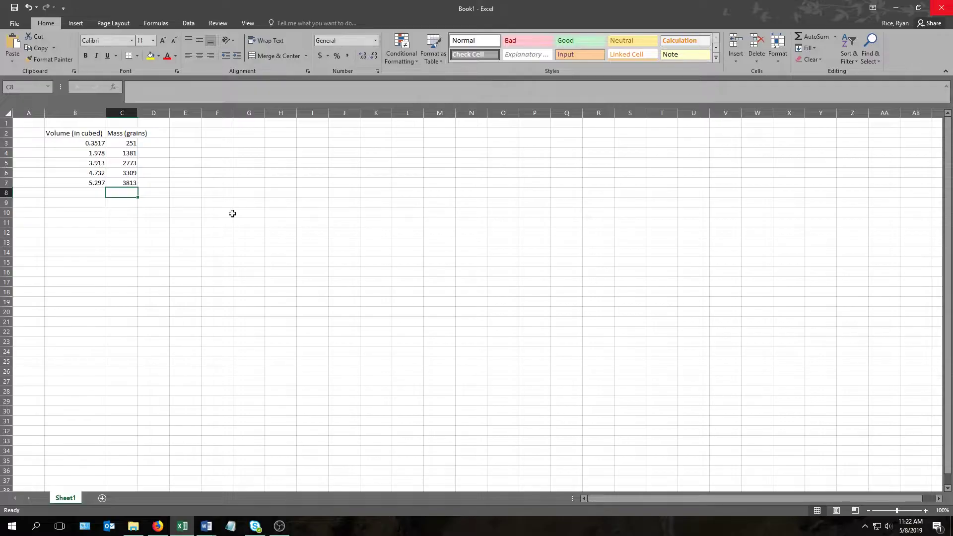
{"action": "key", "text": "Up"}
{"action": "key", "text": "Up"}
{"action": "key", "text": "Up"}
{"action": "key", "text": "Up"}
{"action": "key", "text": "Up"}
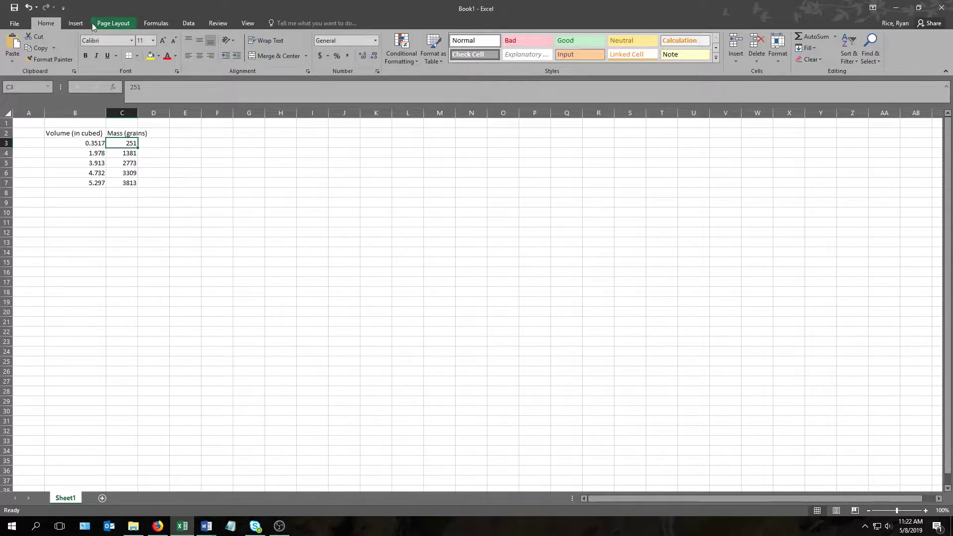
{"action": "left_click", "coordinate": [362, 56]}
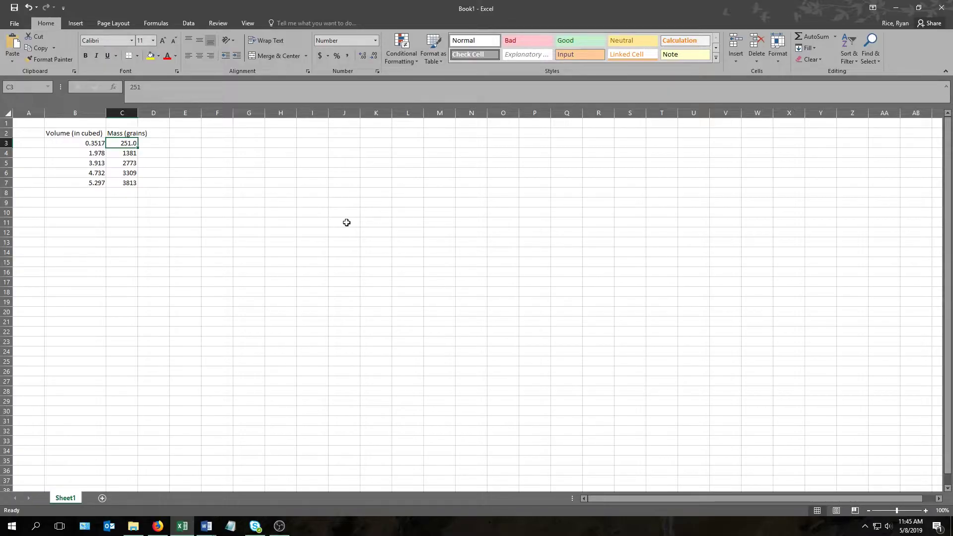
Step: Type the 'Volume (mL)' heading in E2 and try a test formula in E3
{"action": "key", "text": "Right"}
{"action": "key", "text": "Right"}
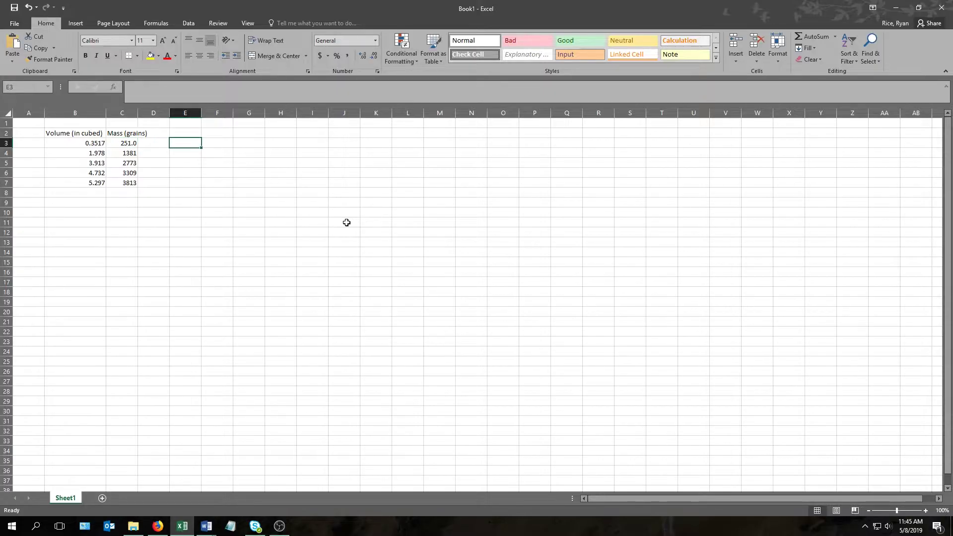
{"action": "key", "text": "Up"}
{"action": "type", "text": "Volum"}
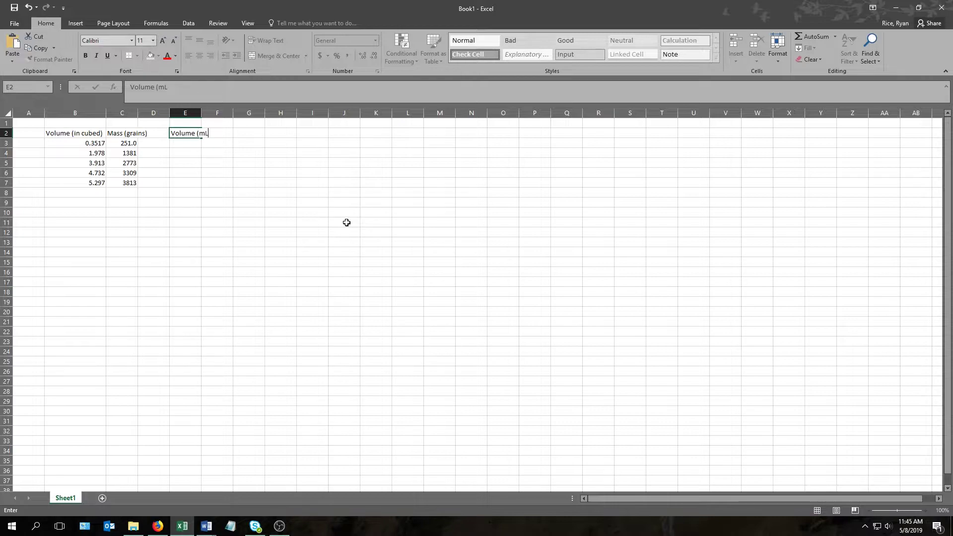
{"action": "key", "text": "Return"}
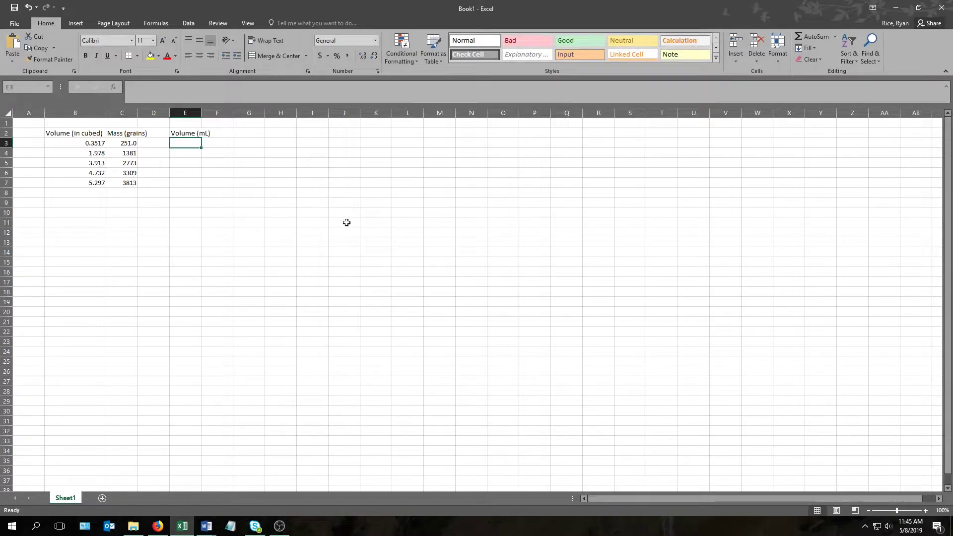
{"action": "type", "text": "=5*5"}
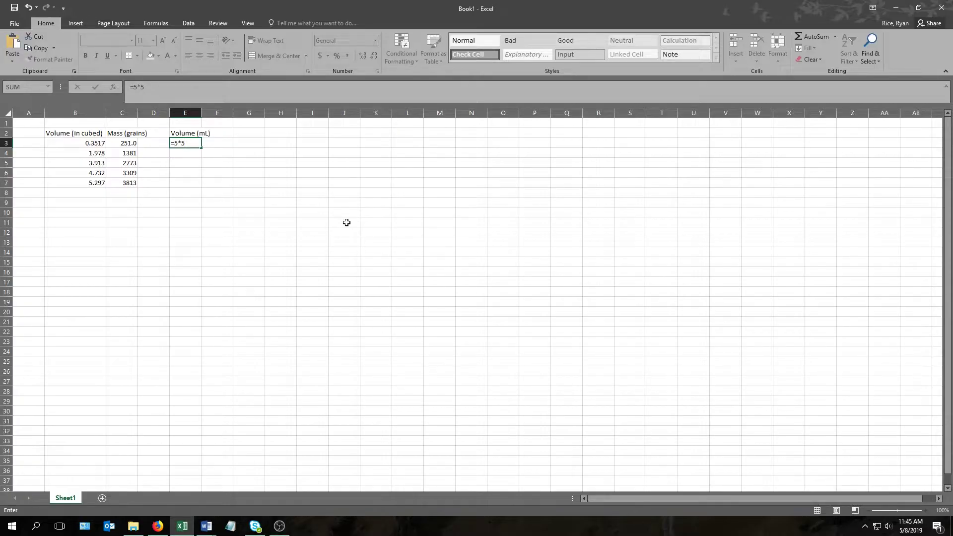
{"action": "key", "text": "Return"}
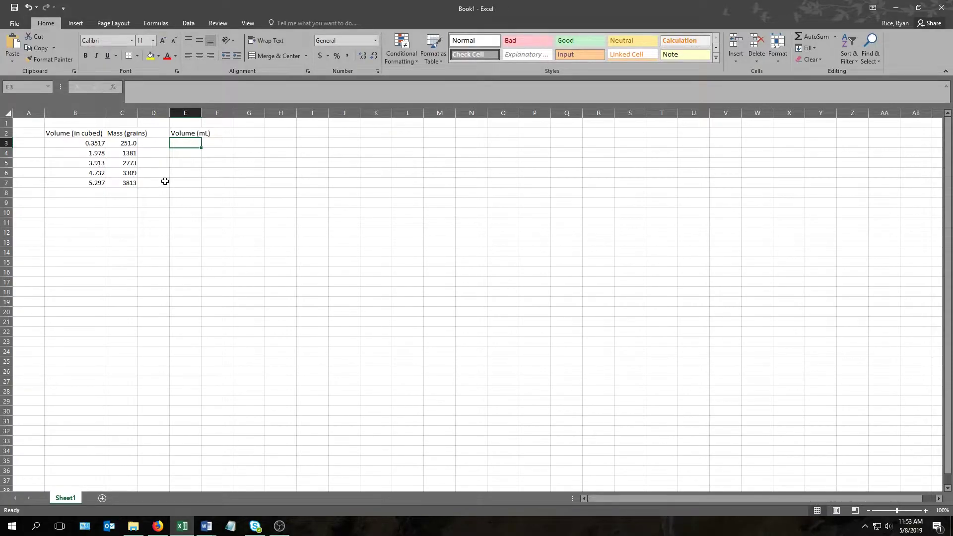
Step: Enter the mL conversion formula =B3*16.39 in E3
{"action": "left_click", "coordinate": [79, 143]}
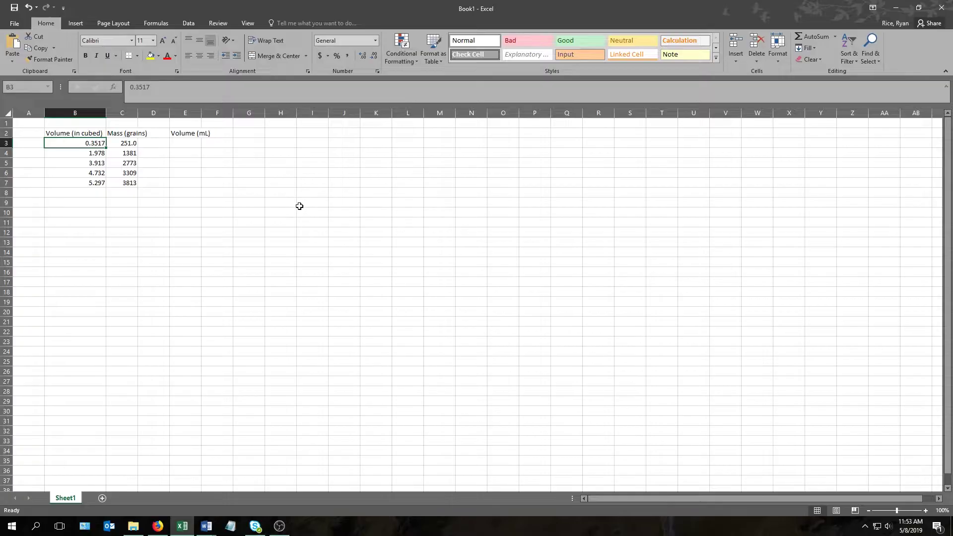
{"action": "key", "text": "Right"}
{"action": "key", "text": "Right"}
{"action": "key", "text": "Right"}
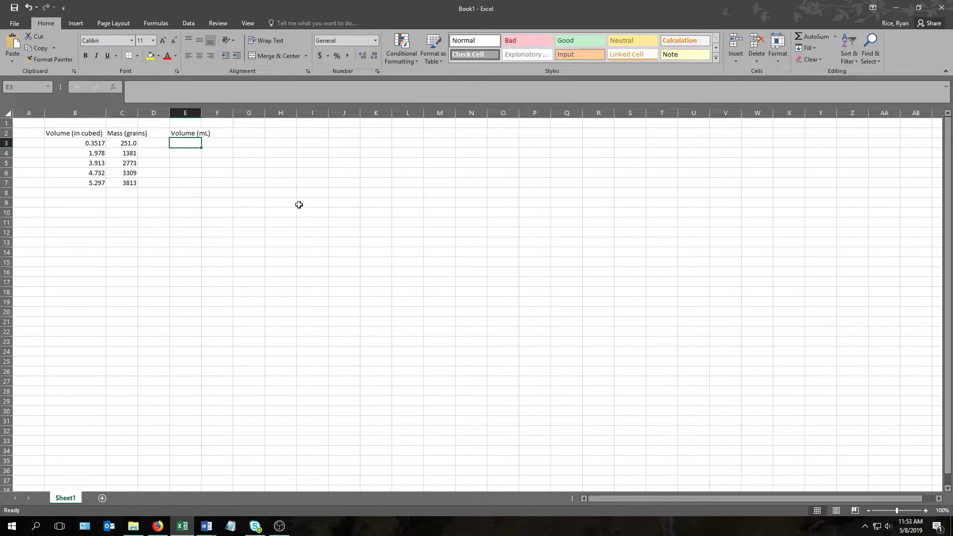
{"action": "type", "text": "="}
{"action": "left_click", "coordinate": [88, 143]}
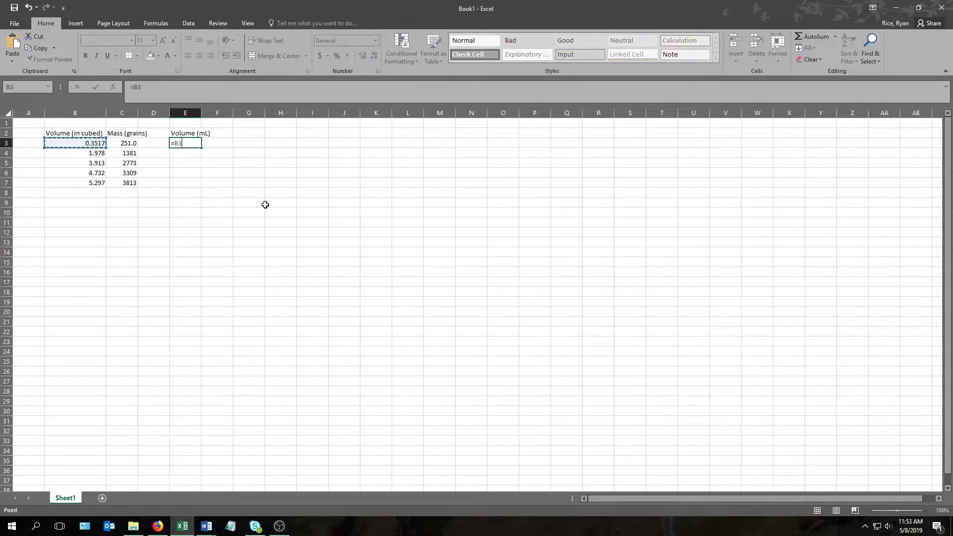
{"action": "type", "text": "*"}
{"action": "key", "text": "Return"}
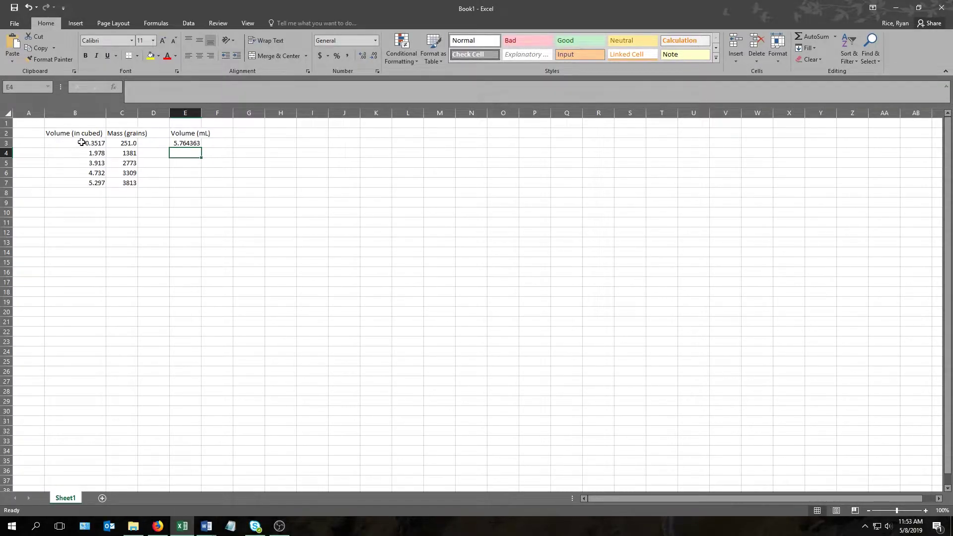
Step: Try a separate conversion formula for B4 in E4, then clear it
{"action": "left_click_drag", "start_coordinate": [82, 143], "coordinate": [90, 182]}
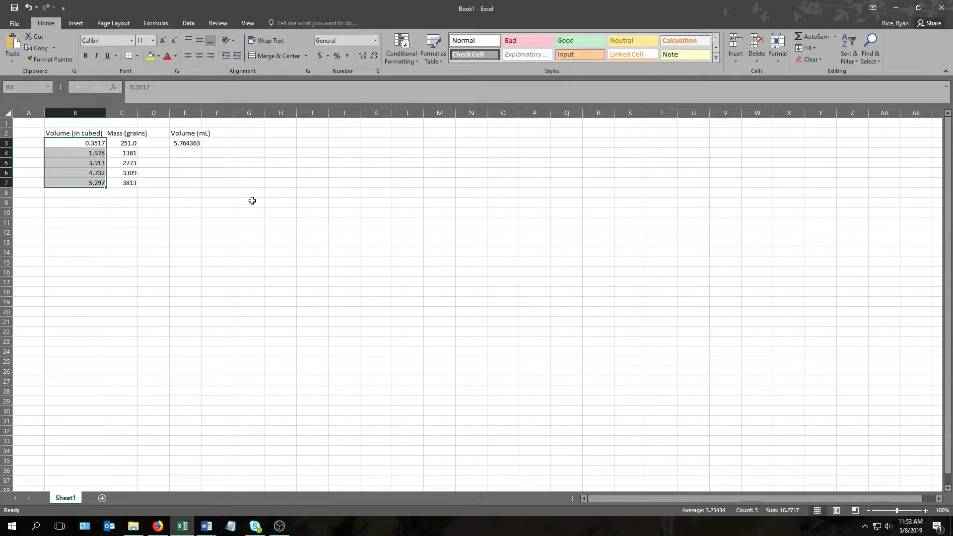
{"action": "left_click", "coordinate": [248, 163]}
{"action": "left_click", "coordinate": [185, 152]}
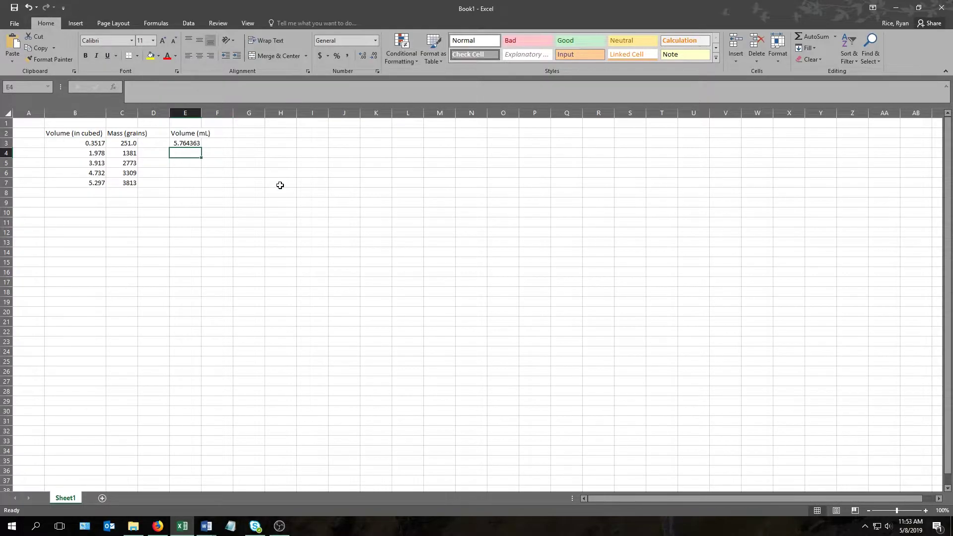
{"action": "type", "text": "="}
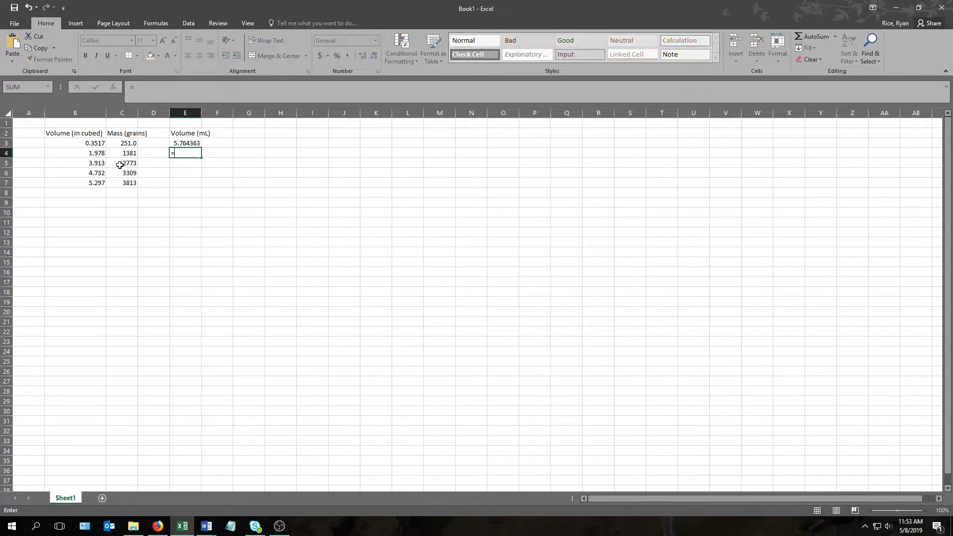
{"action": "left_click", "coordinate": [86, 154]}
{"action": "type", "text": "*16."}
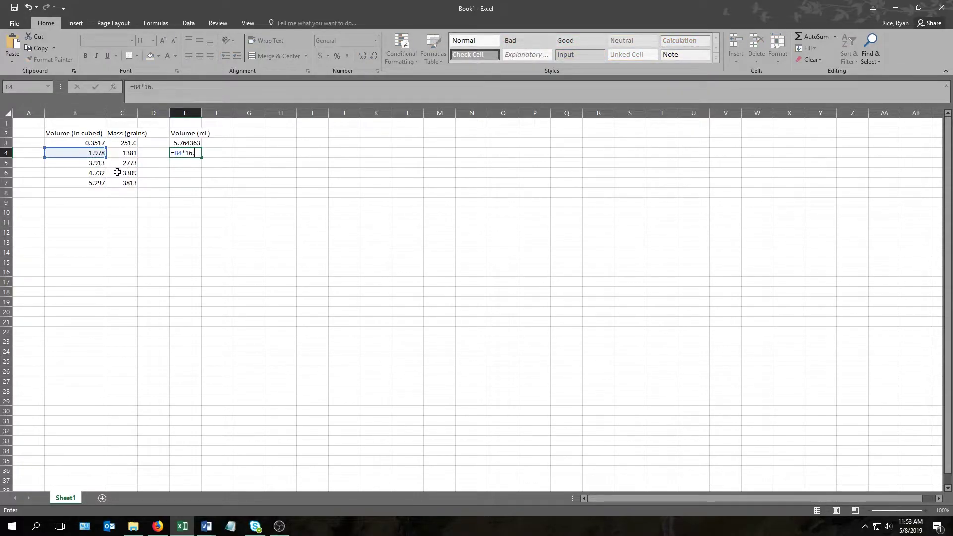
{"action": "key", "text": "Return"}
{"action": "left_click", "coordinate": [191, 153]}
{"action": "key", "text": "Delete"}
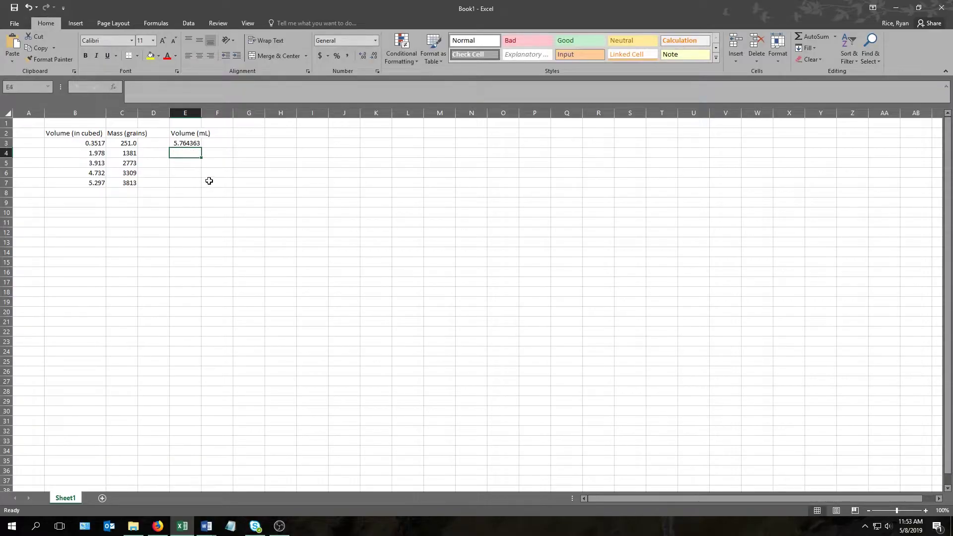
Step: Fill the E3 formula down to E7 and check the copied formulas in E4 to E7
{"action": "left_click", "coordinate": [179, 143]}
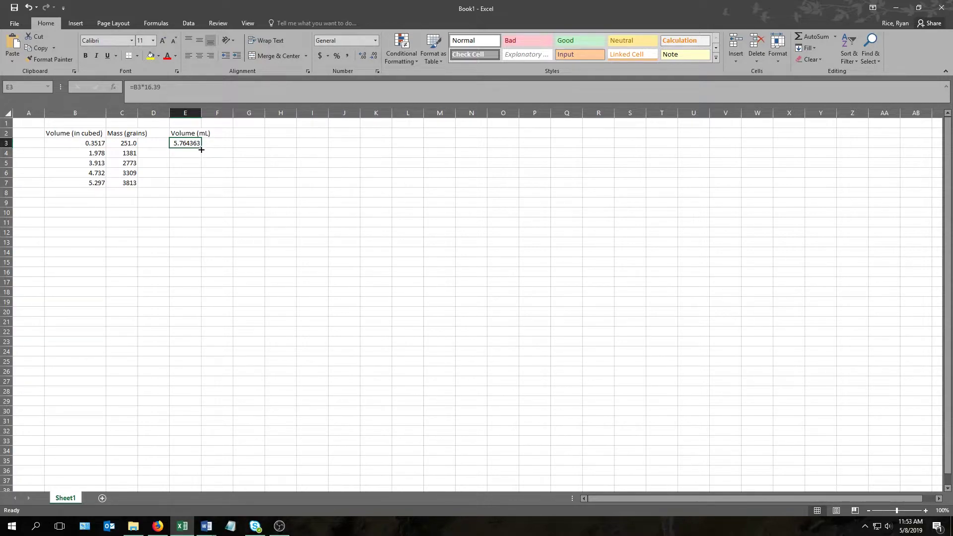
{"action": "left_click_drag", "start_coordinate": [201, 148], "coordinate": [203, 189]}
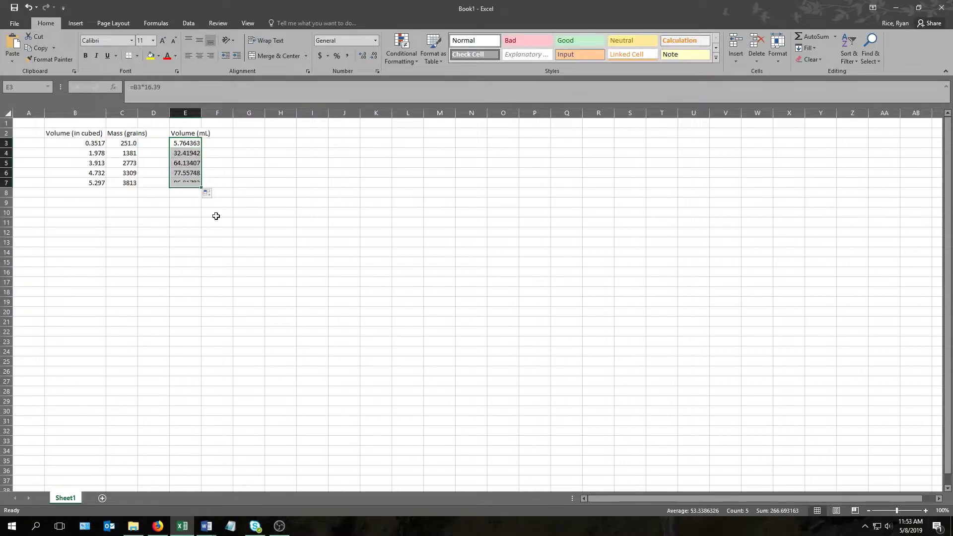
{"action": "left_click", "coordinate": [240, 165]}
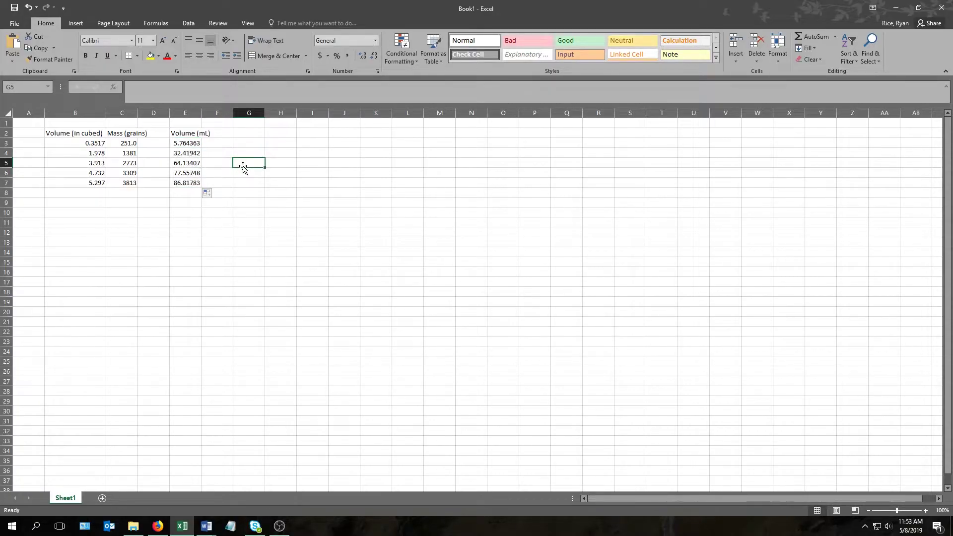
{"action": "left_click", "coordinate": [188, 152]}
{"action": "left_click", "coordinate": [191, 165]}
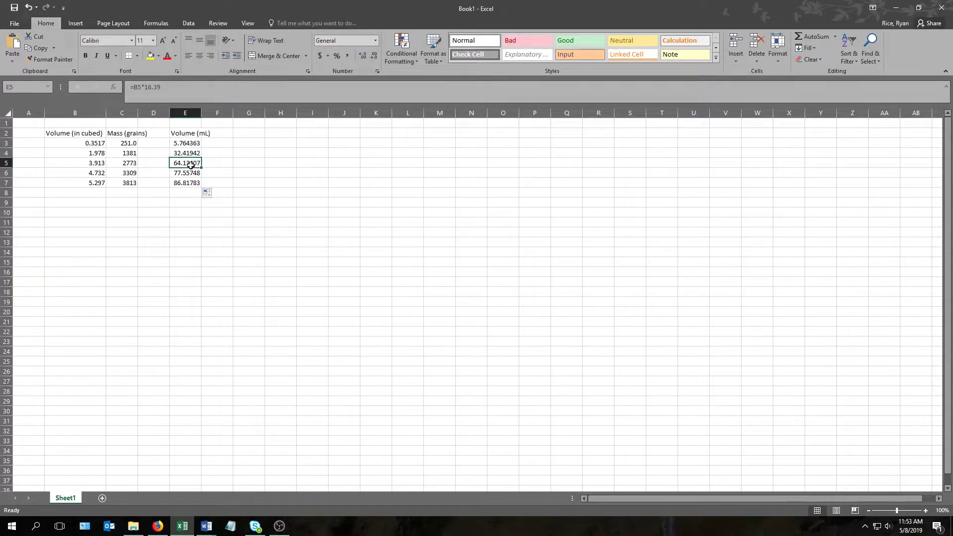
{"action": "left_click", "coordinate": [189, 173]}
{"action": "left_click", "coordinate": [188, 182]}
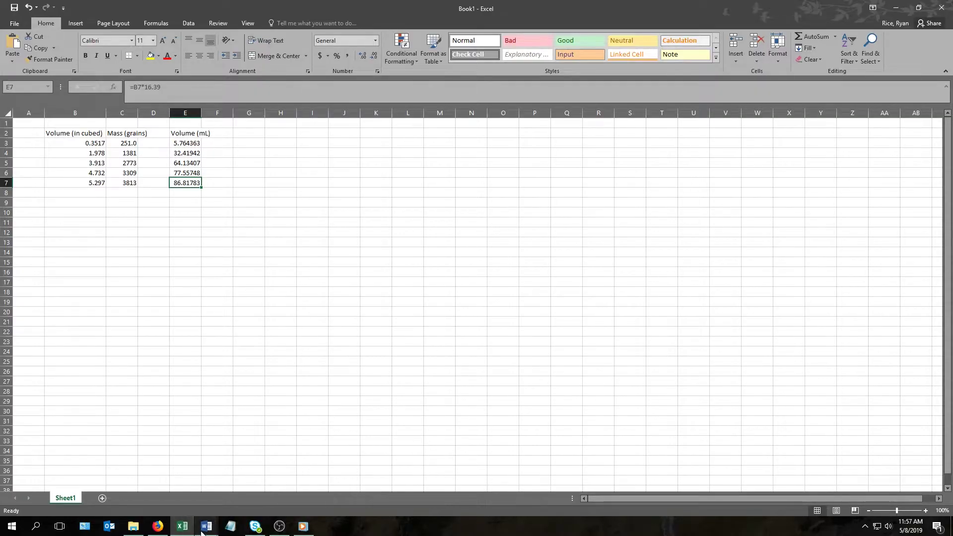
Step: Bring up the Word instructions and highlight step 3 on converting grains to grams
{"action": "mouse_move", "coordinate": [207, 526]}
{"action": "left_click", "coordinate": [233, 476]}
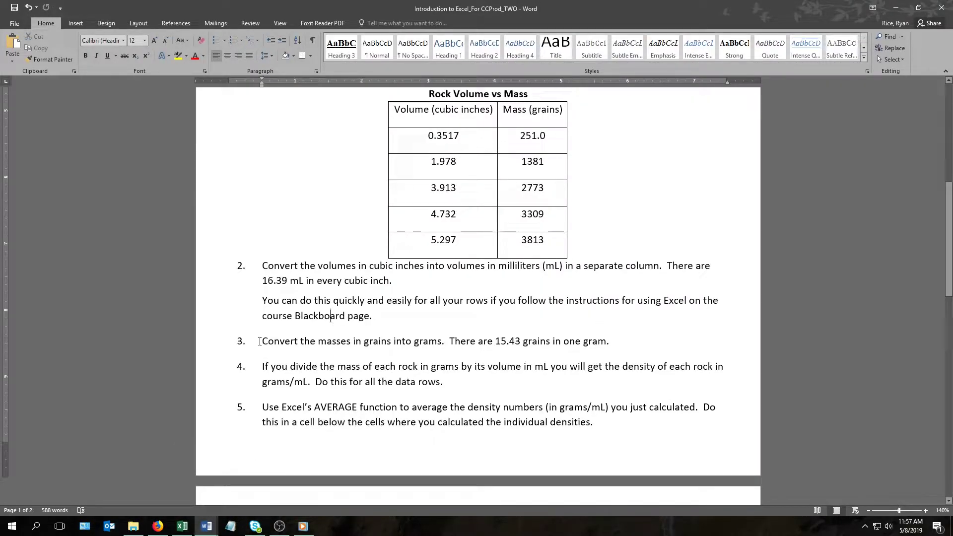
{"action": "left_click_drag", "start_coordinate": [259, 342], "coordinate": [615, 342]}
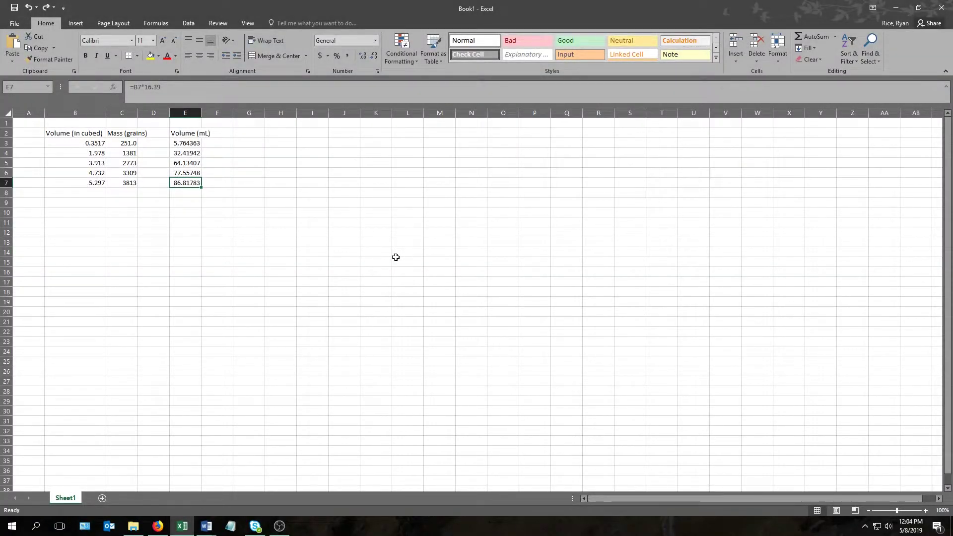
Step: Head F2 'Mass (grams)' and auto-fit column E to its Volume (mL) label
{"action": "key", "text": "Right"}
{"action": "key", "text": "Up"}
{"action": "key", "text": "Up"}
{"action": "key", "text": "Up"}
{"action": "key", "text": "Up"}
{"action": "key", "text": "Up"}
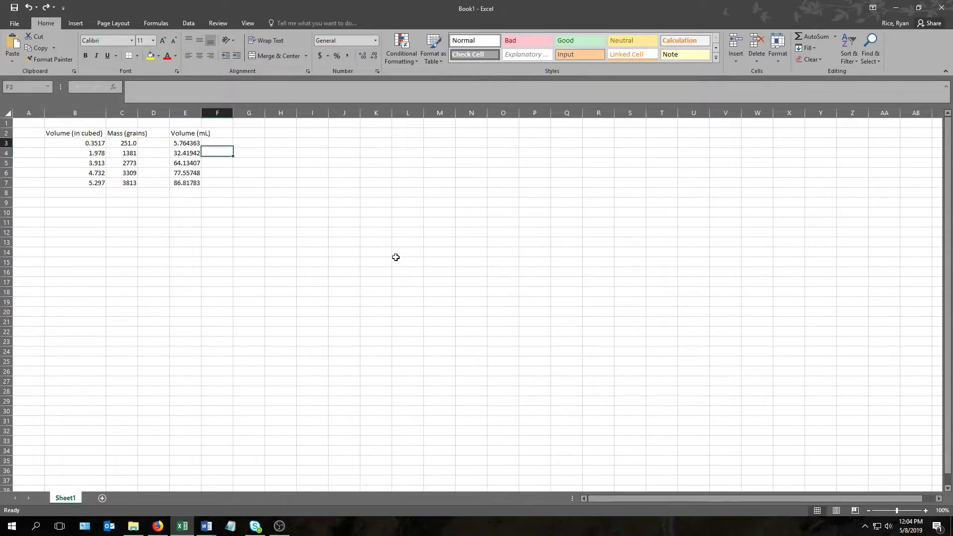
{"action": "type", "text": "Mas"}
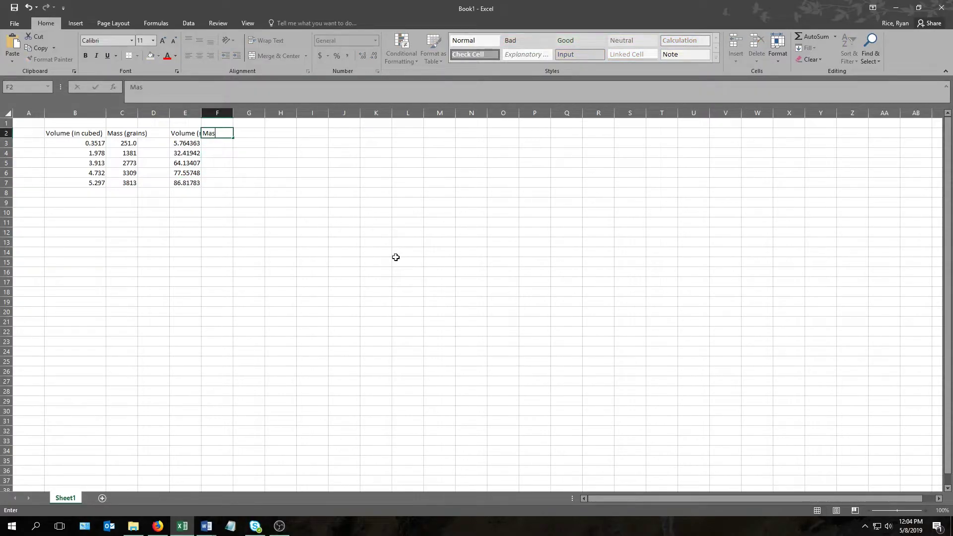
{"action": "type", "text": "s (grams)"}
{"action": "key", "text": "Return"}
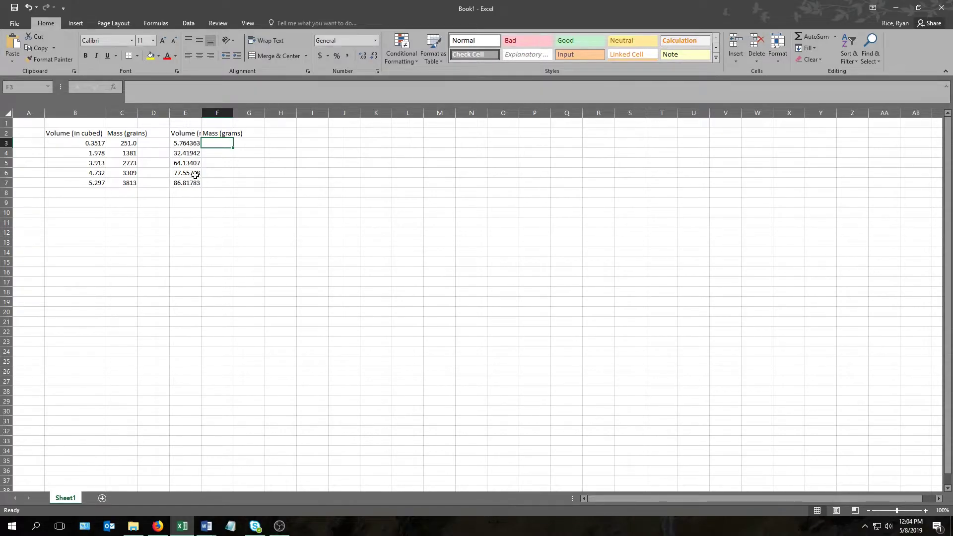
{"action": "double_click", "coordinate": [201, 113]}
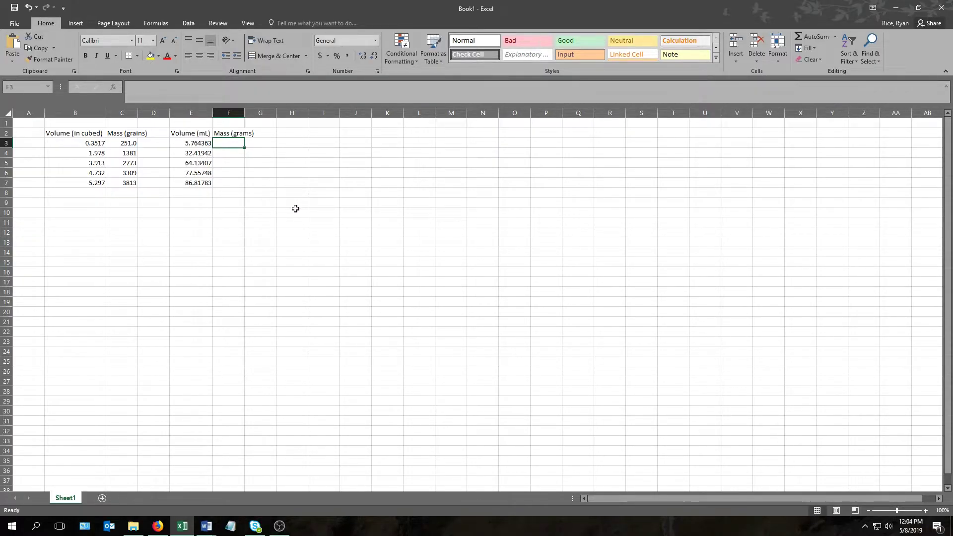
Step: Enter =C3/15.43 in F3 and fill it down to F7
{"action": "type", "text": "="}
{"action": "left_click", "coordinate": [128, 143]}
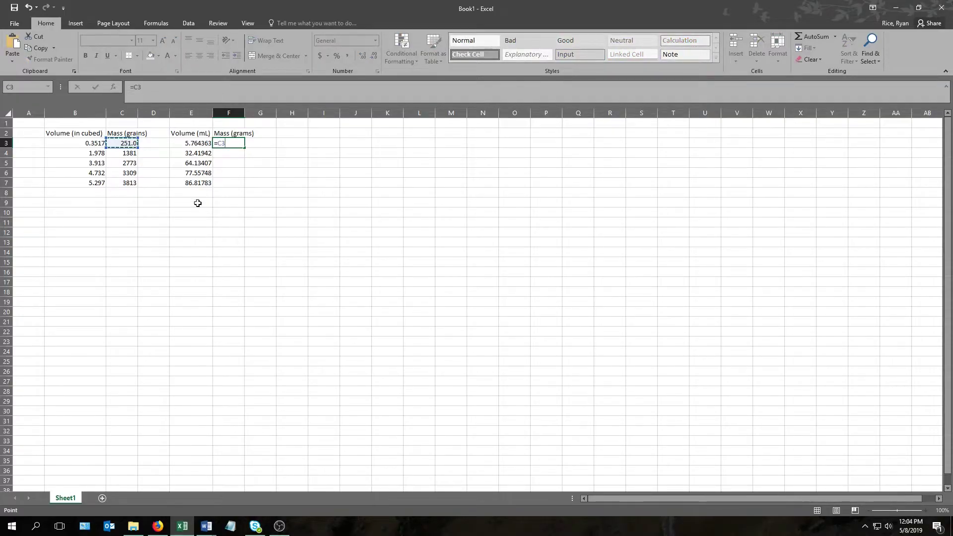
{"action": "type", "text": "/15.43"}
{"action": "key", "text": "Return"}
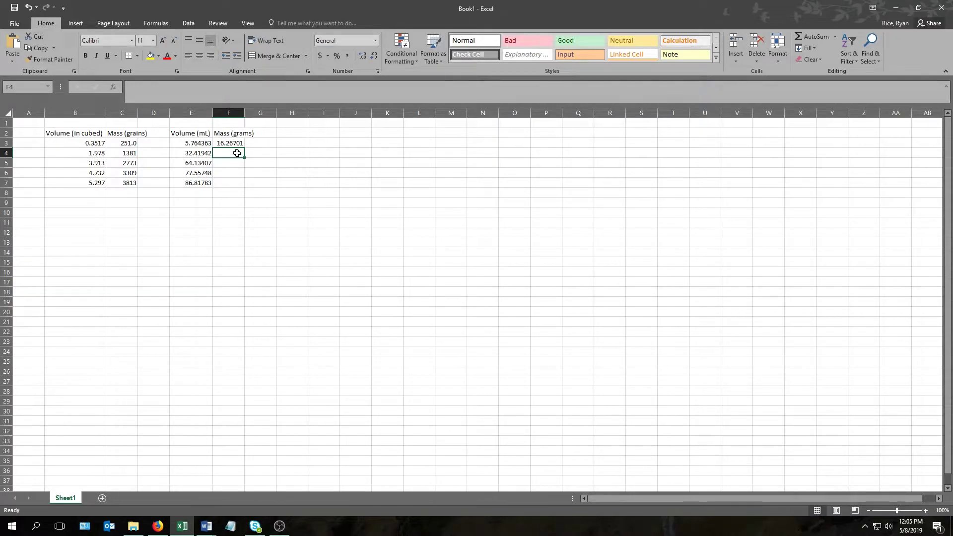
{"action": "left_click", "coordinate": [234, 143]}
{"action": "left_click_drag", "start_coordinate": [245, 148], "coordinate": [245, 187]}
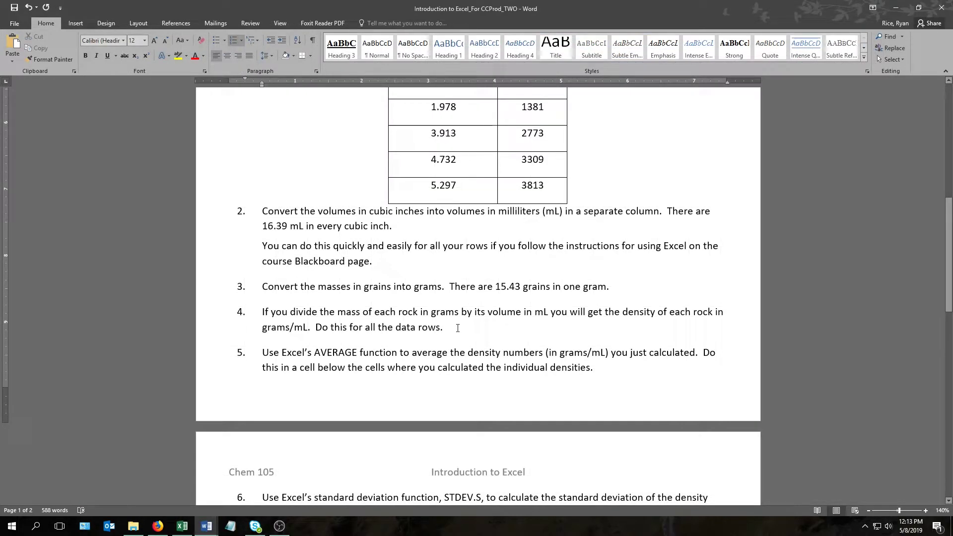
{"action": "triple_click", "coordinate": [403, 328]}
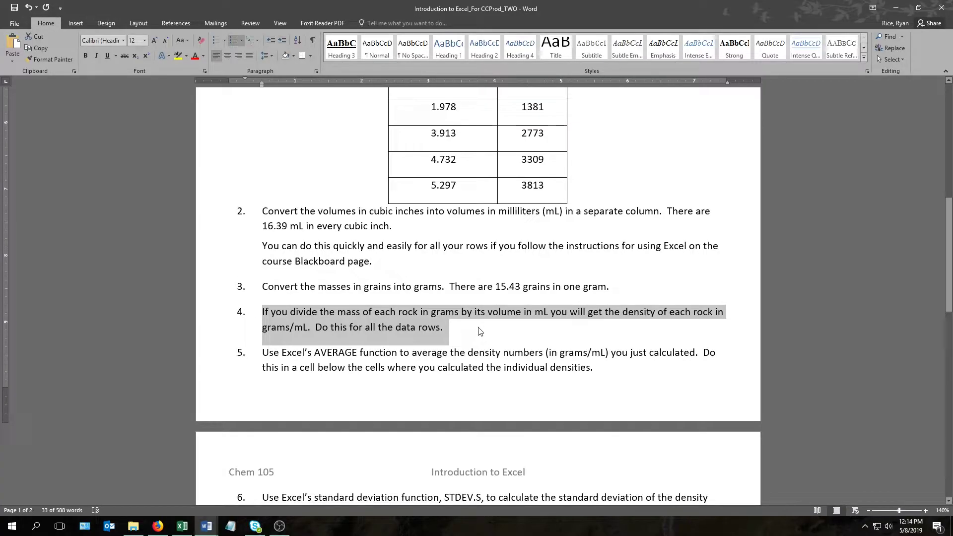
{"action": "left_click", "coordinate": [365, 328]}
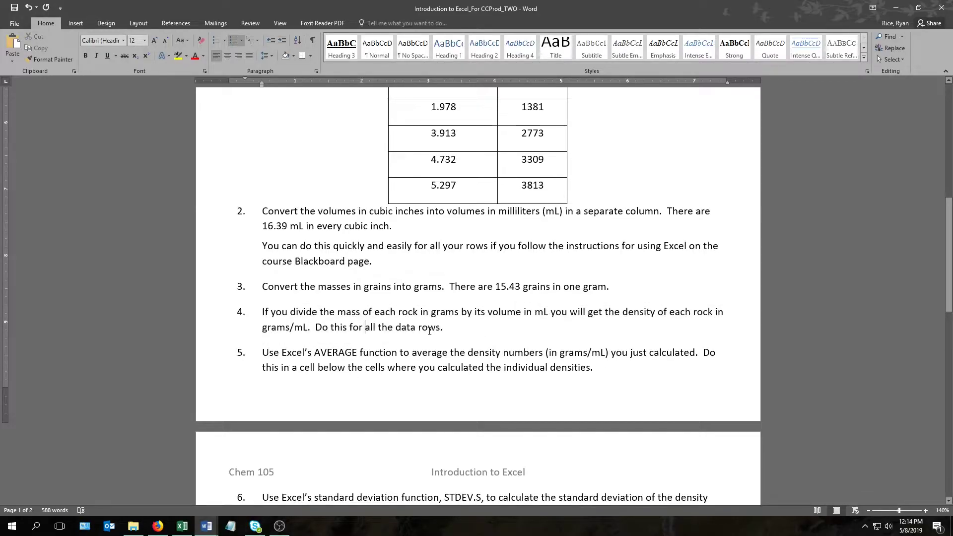
Step: Return to Excel and head column H 'Density' in H2
{"action": "key", "text": "alt+Tab"}
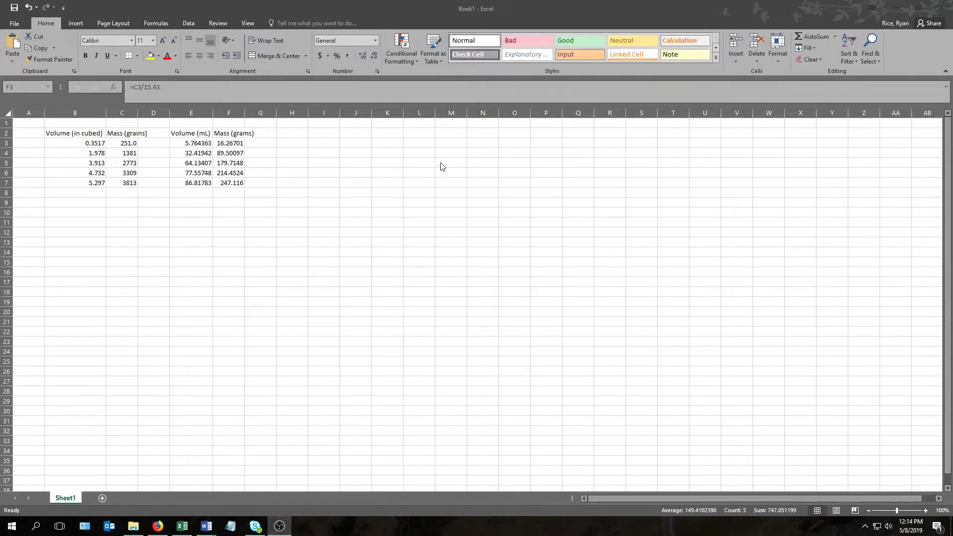
{"action": "left_click", "coordinate": [297, 145]}
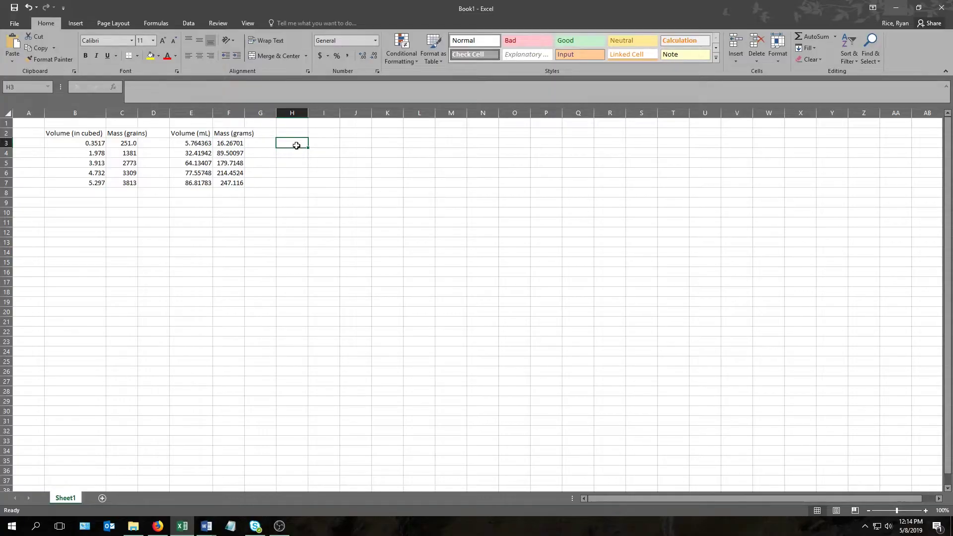
{"action": "key", "text": "Up"}
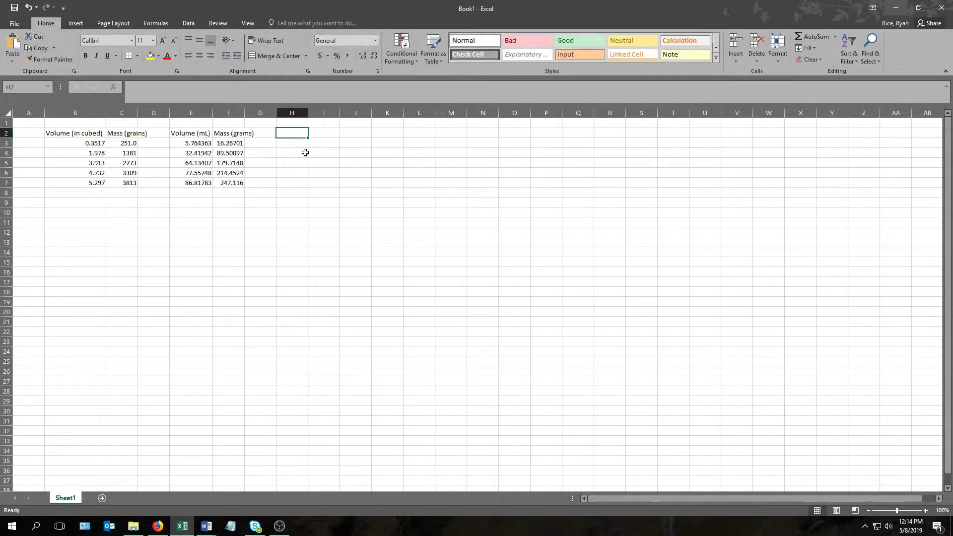
{"action": "type", "text": "Density"}
{"action": "key", "text": "Return"}
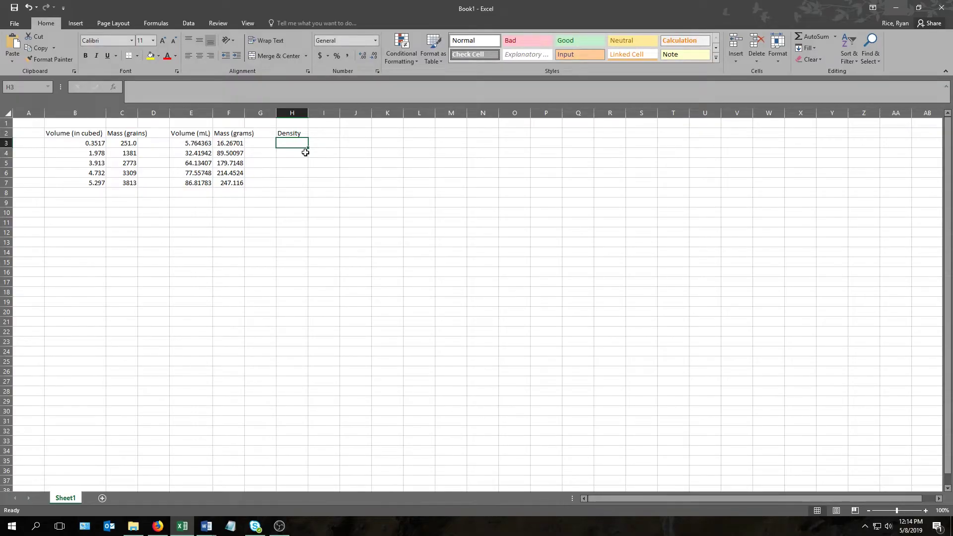
Step: Enter =F3/E3 in H3 and fill it down to H7 for all five densities
{"action": "type", "text": "="}
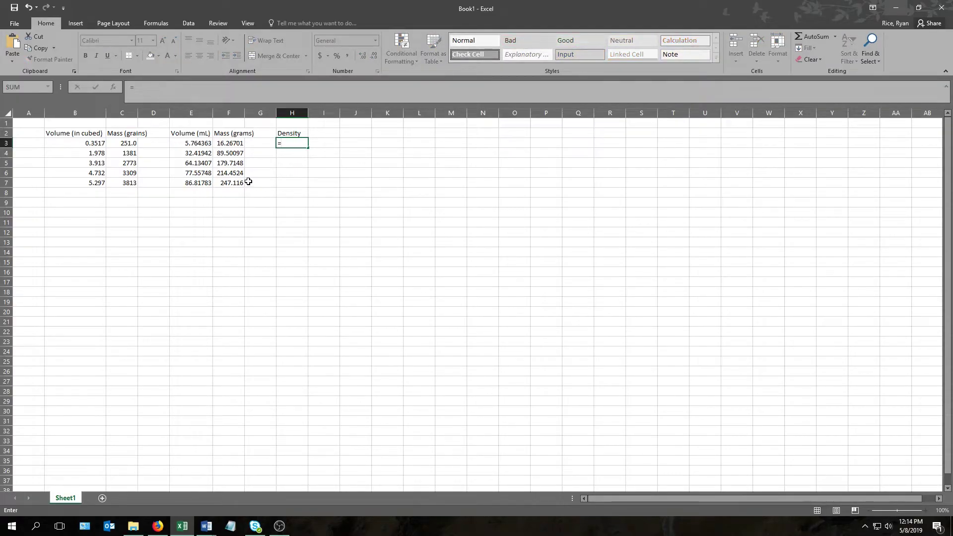
{"action": "left_click", "coordinate": [233, 144]}
{"action": "type", "text": "/"}
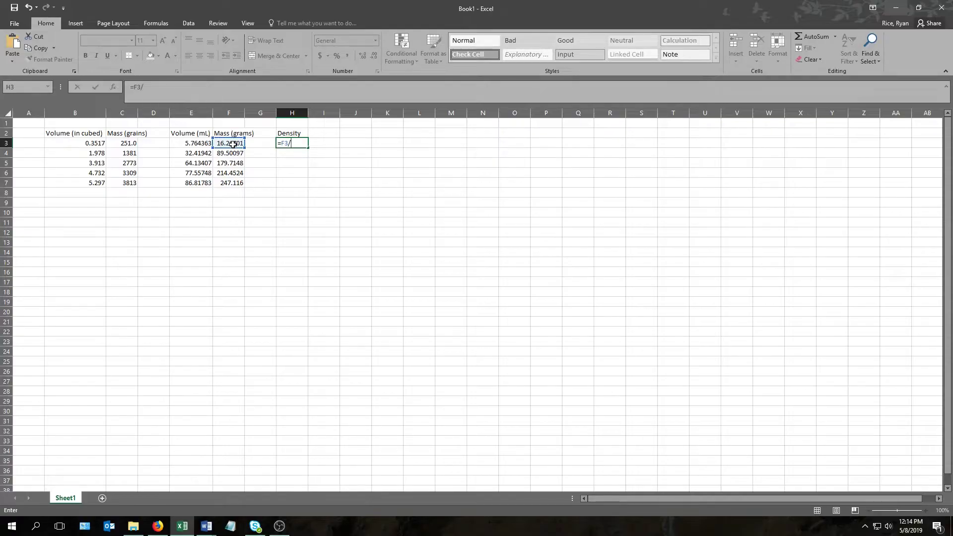
{"action": "left_click", "coordinate": [197, 144]}
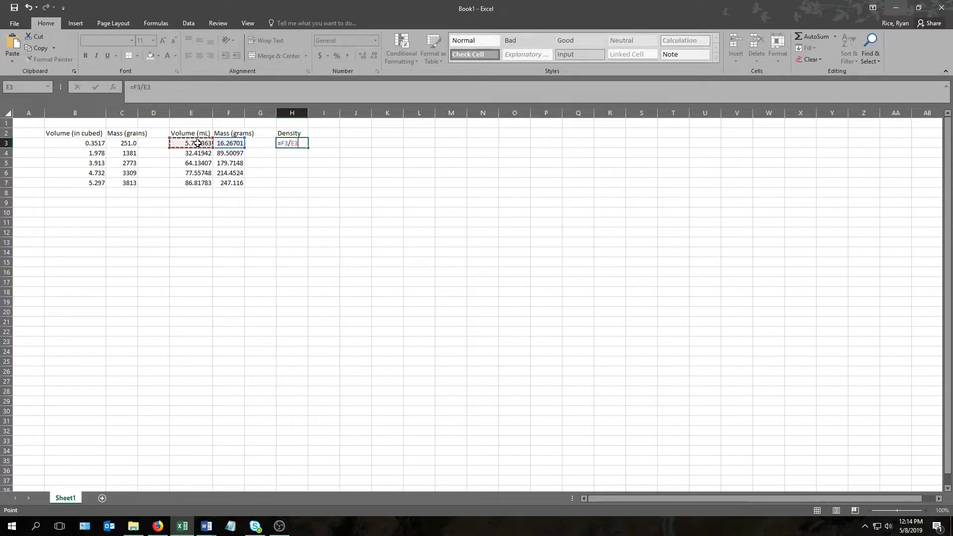
{"action": "key", "text": "Return"}
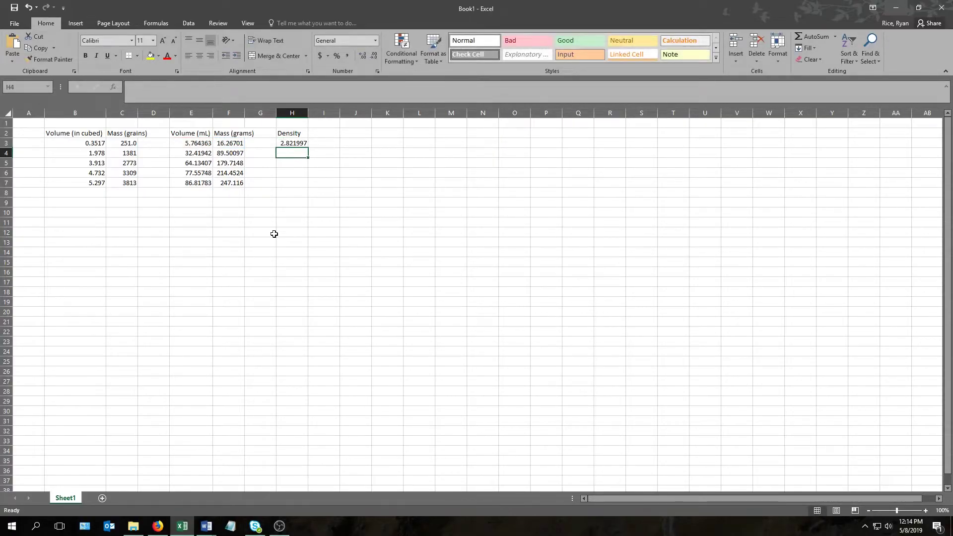
{"action": "left_click", "coordinate": [295, 145]}
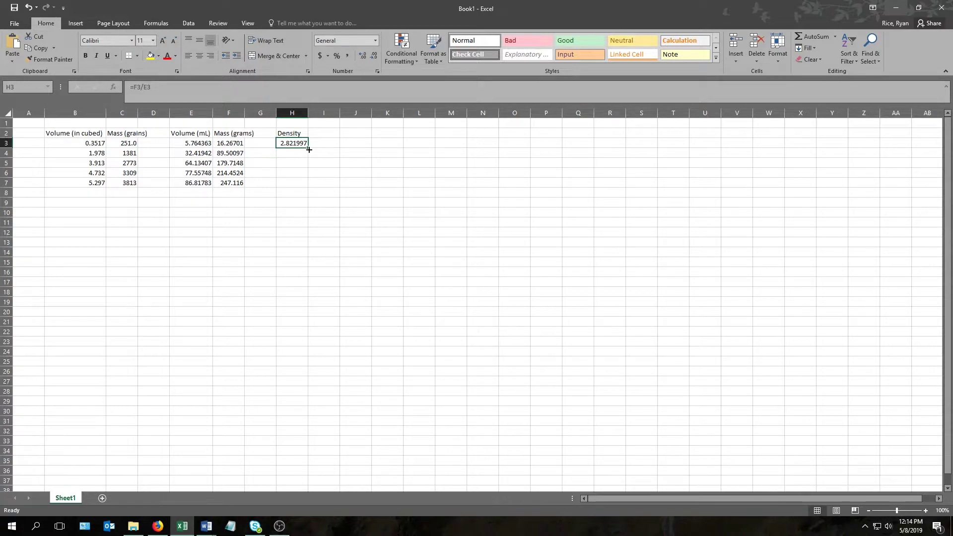
{"action": "left_click_drag", "start_coordinate": [308, 149], "coordinate": [308, 186]}
{"action": "left_click", "coordinate": [355, 163]}
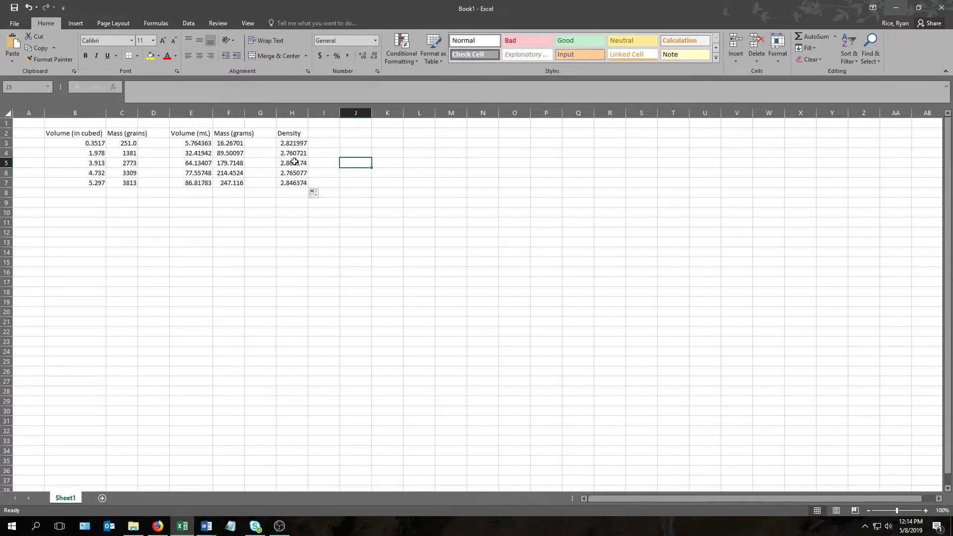
{"action": "left_click_drag", "start_coordinate": [289, 143], "coordinate": [291, 183]}
{"action": "left_click", "coordinate": [289, 203]}
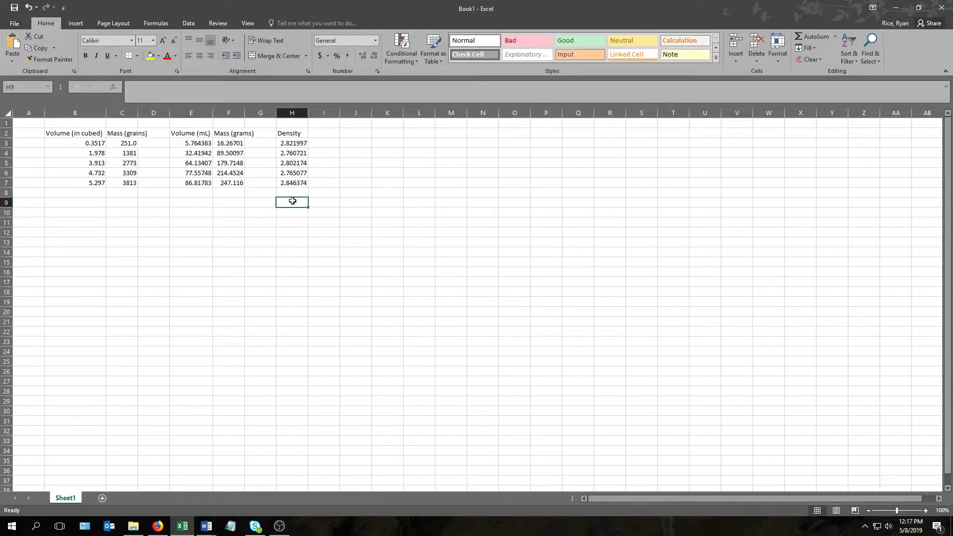
Step: Type '5 g' in H9 and an I9 formula multiplying H9, which returns #VALUE!
{"action": "type", "text": "5 g"}
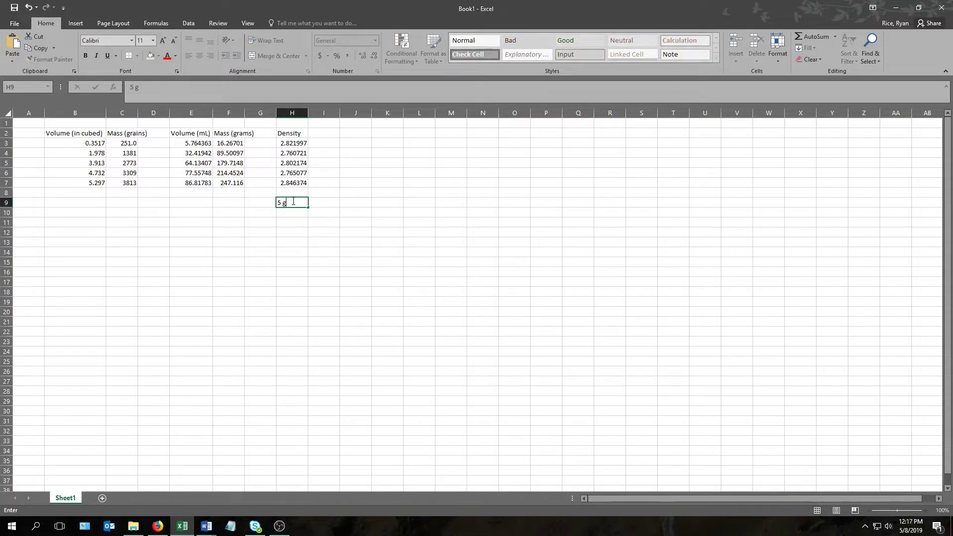
{"action": "key", "text": "Return"}
{"action": "key", "text": "Up"}
{"action": "key", "text": "Right"}
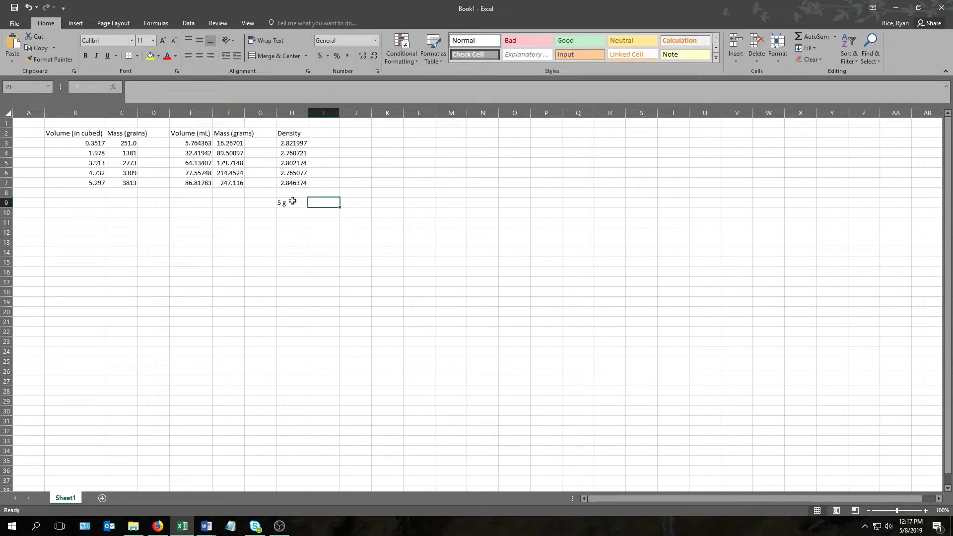
{"action": "type", "text": "="}
{"action": "left_click", "coordinate": [293, 201]}
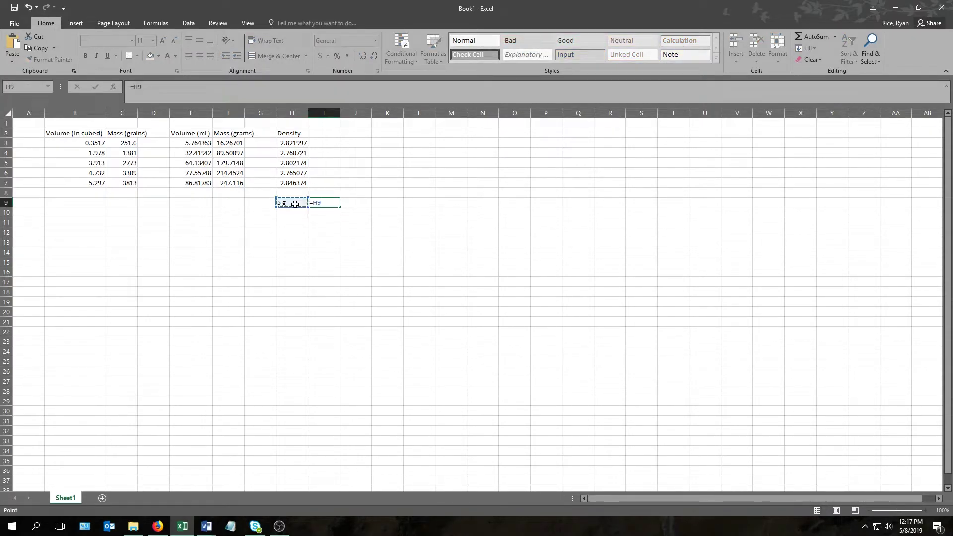
{"action": "type", "text": "*"}
{"action": "key", "text": "Return"}
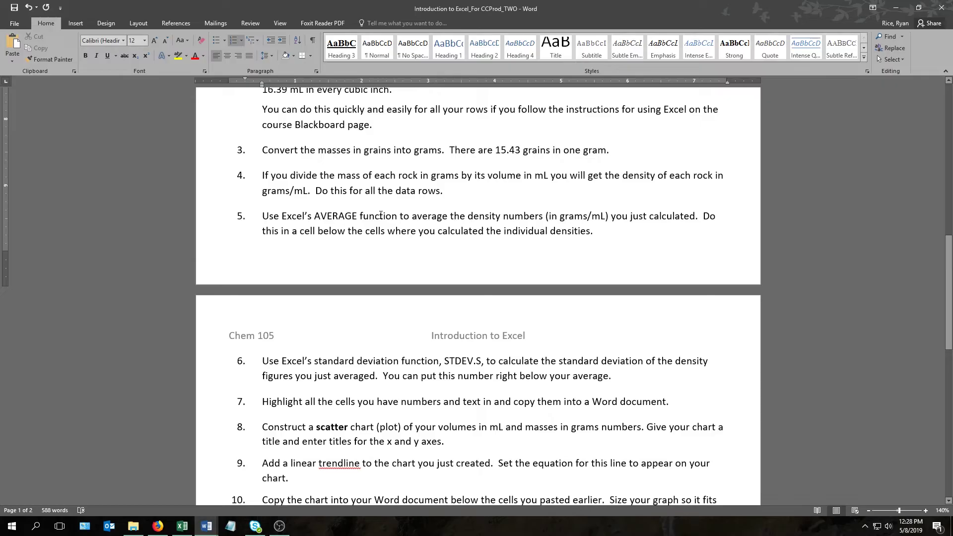
Step: Highlight the first line of step 5 on averaging densities, then minimize Word
{"action": "key", "text": "shift+End"}
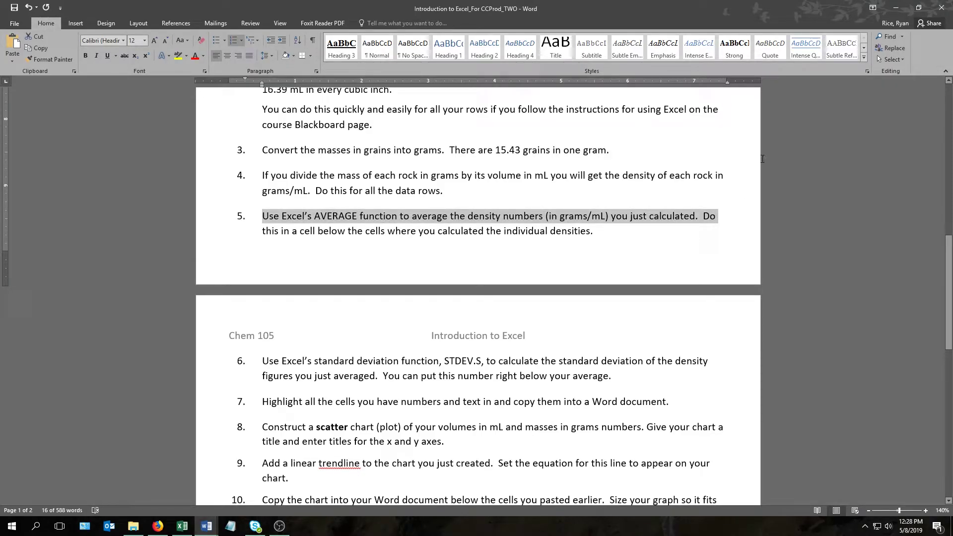
{"action": "left_click", "coordinate": [896, 7]}
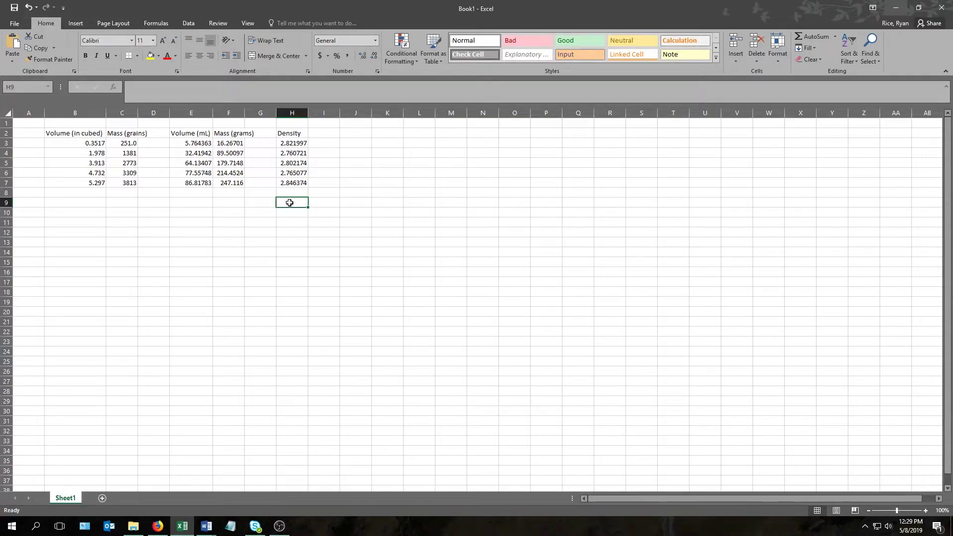
Step: Enter =AVERAGE(H3:H7) in H9 to get 2.799268, and check the formula
{"action": "type", "text": "=average"}
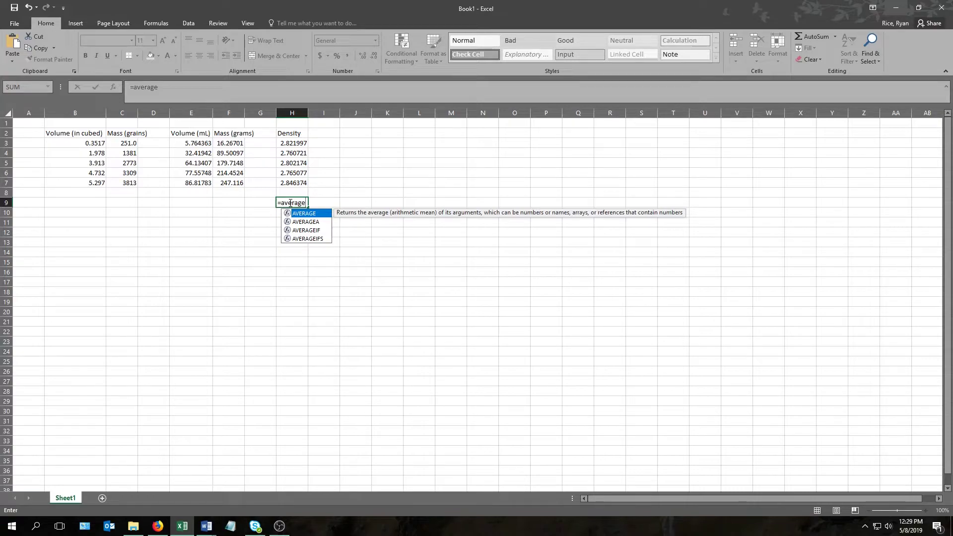
{"action": "key", "text": "Down"}
{"action": "key", "text": "Down"}
{"action": "key", "text": "Up"}
{"action": "key", "text": "Up"}
{"action": "key", "text": "Tab"}
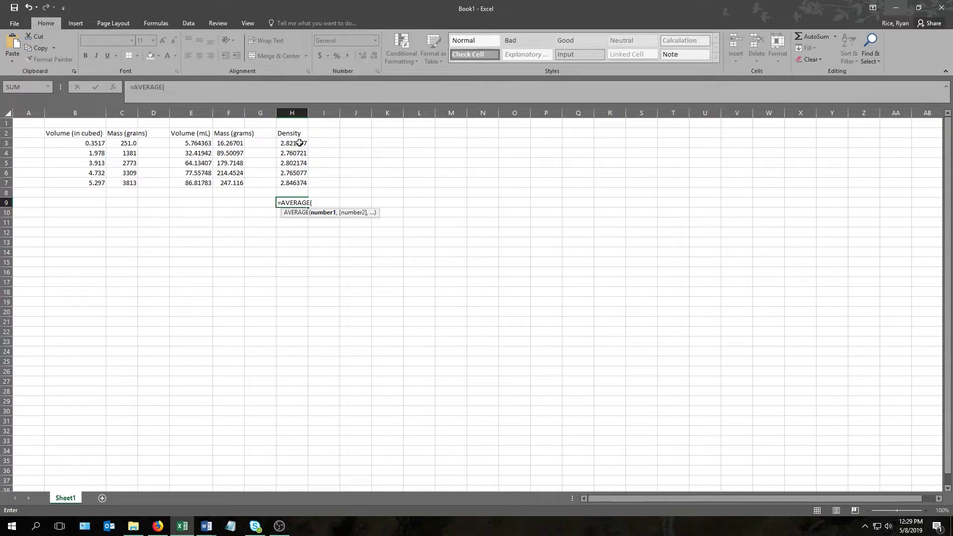
{"action": "left_click_drag", "start_coordinate": [297, 144], "coordinate": [298, 183]}
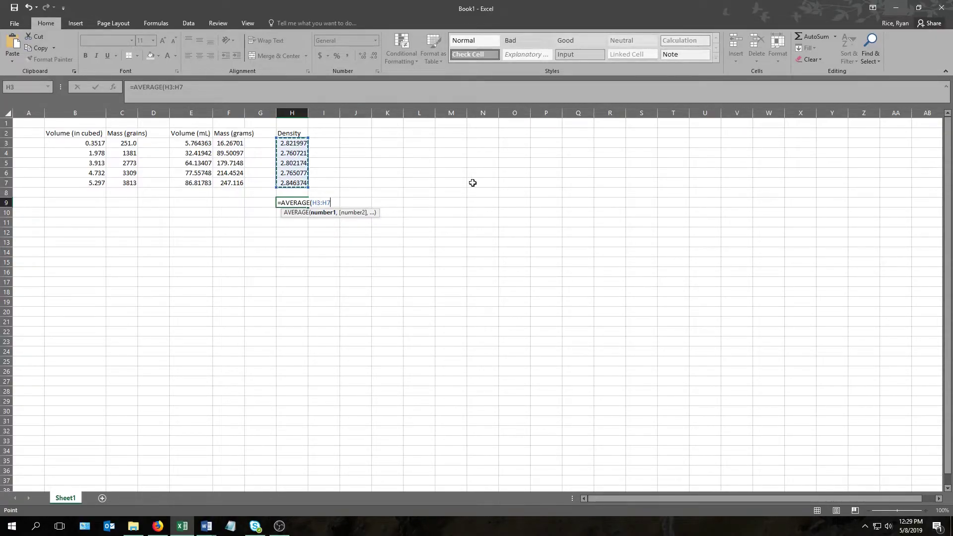
{"action": "key", "text": "Return"}
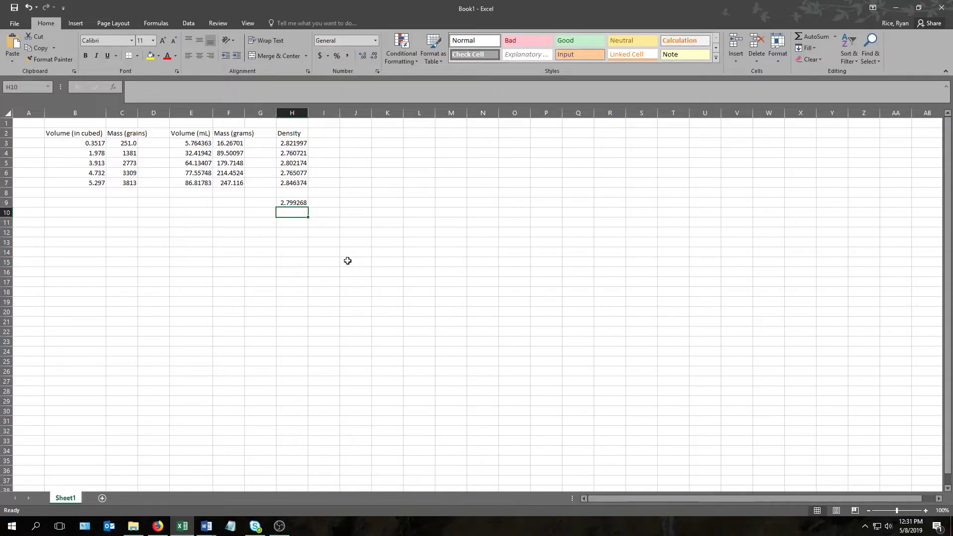
{"action": "left_click", "coordinate": [298, 201]}
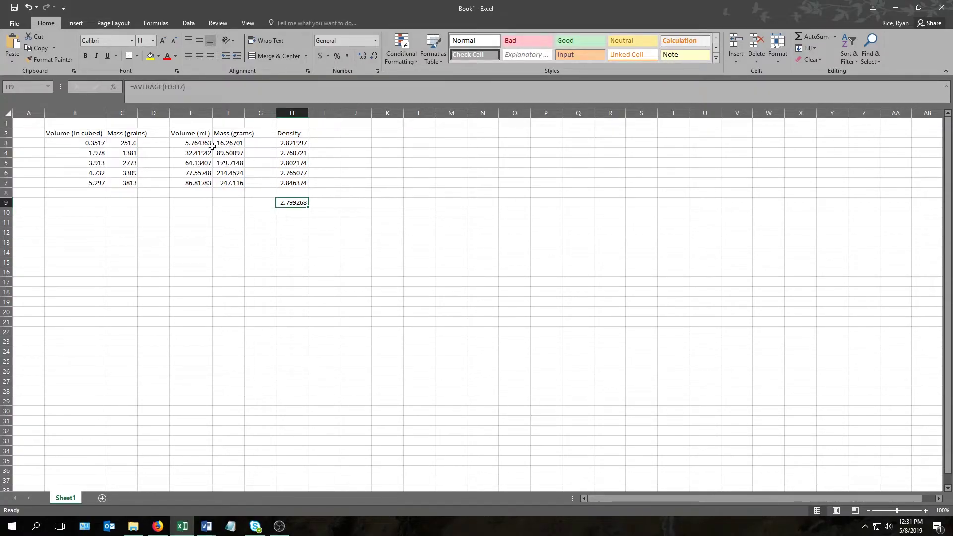
{"action": "left_click", "coordinate": [210, 88]}
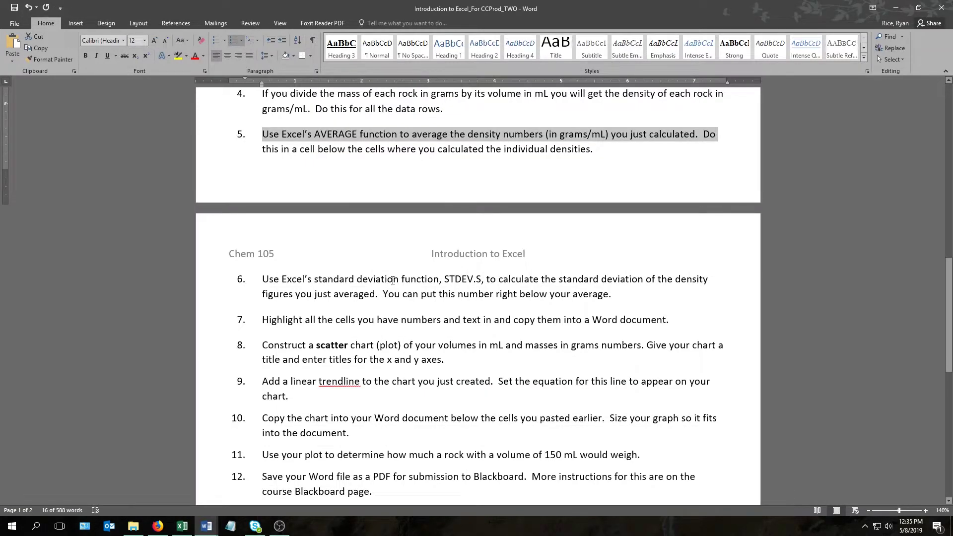
Step: Highlight the first line of Word's step 6 on STDEV.S, then return to Excel
{"action": "left_click", "coordinate": [393, 280]}
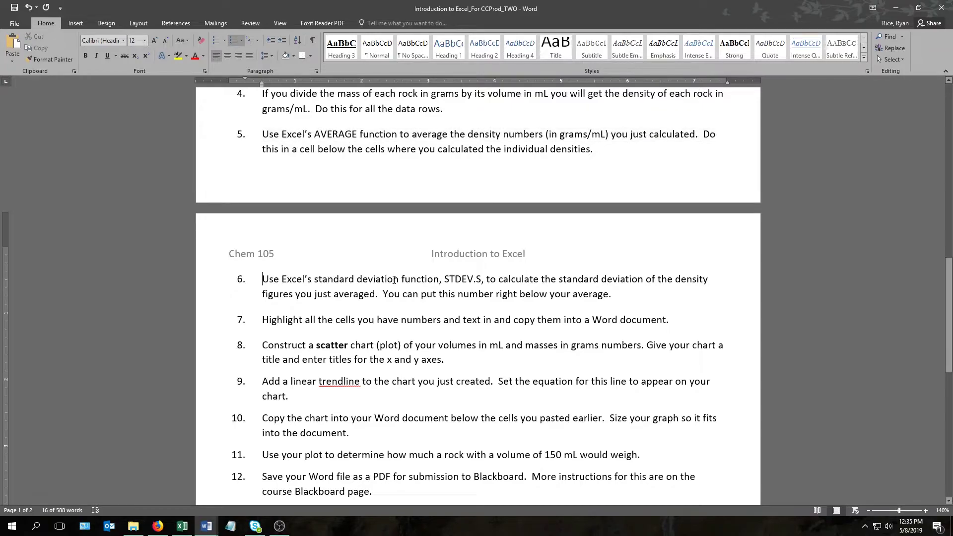
{"action": "key", "text": "Home"}
{"action": "key", "text": "shift+End"}
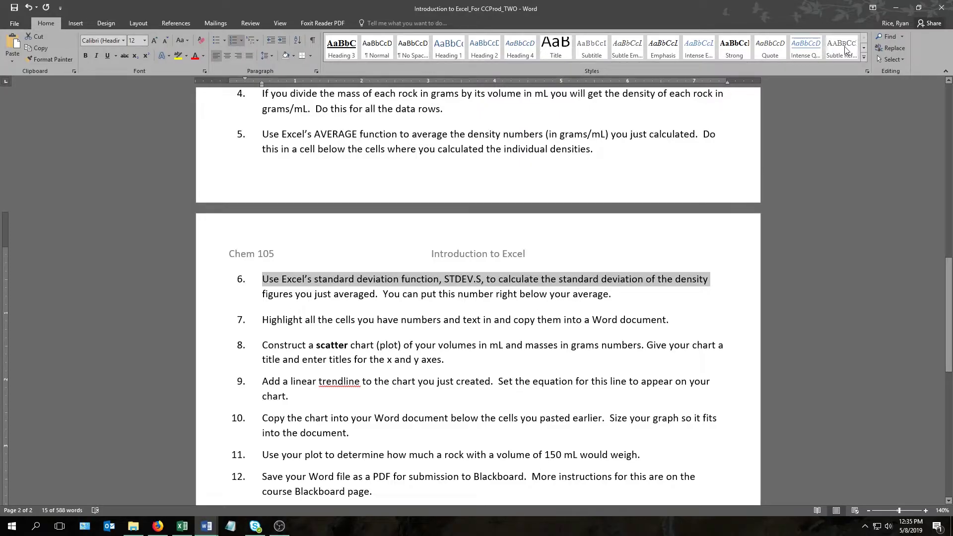
{"action": "key", "text": "alt+Tab"}
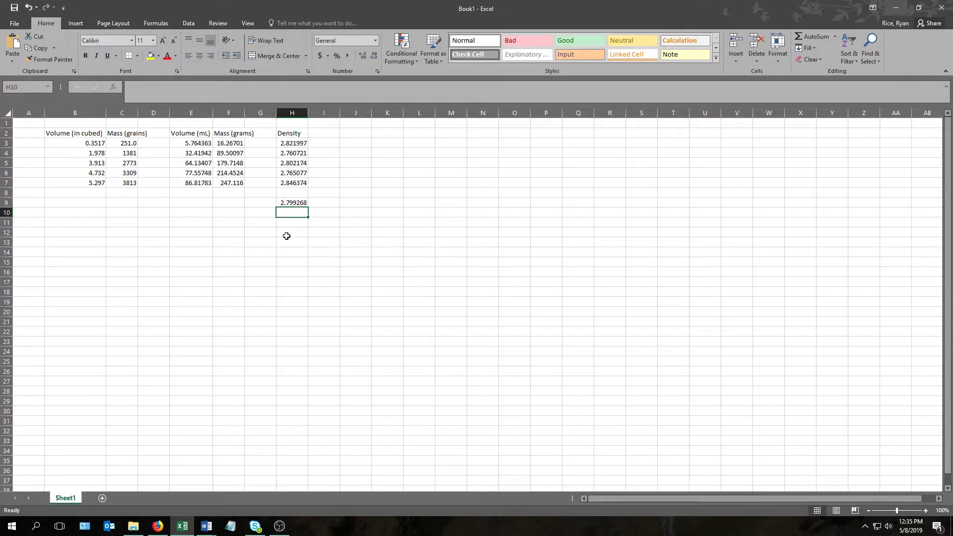
Step: Enter =STDEV.S(H3:H7) in H10 to get 0.036739
{"action": "type", "text": "="}
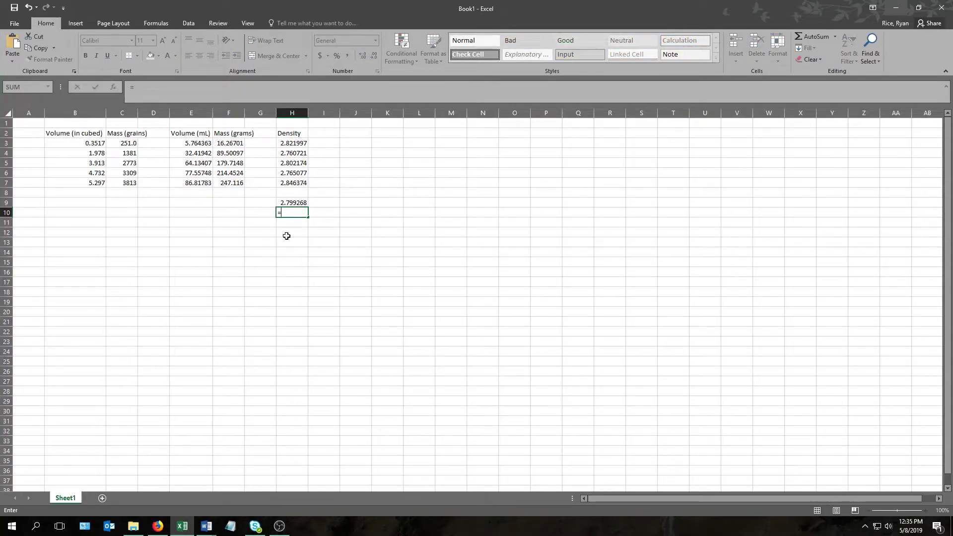
{"action": "type", "text": "stdev"}
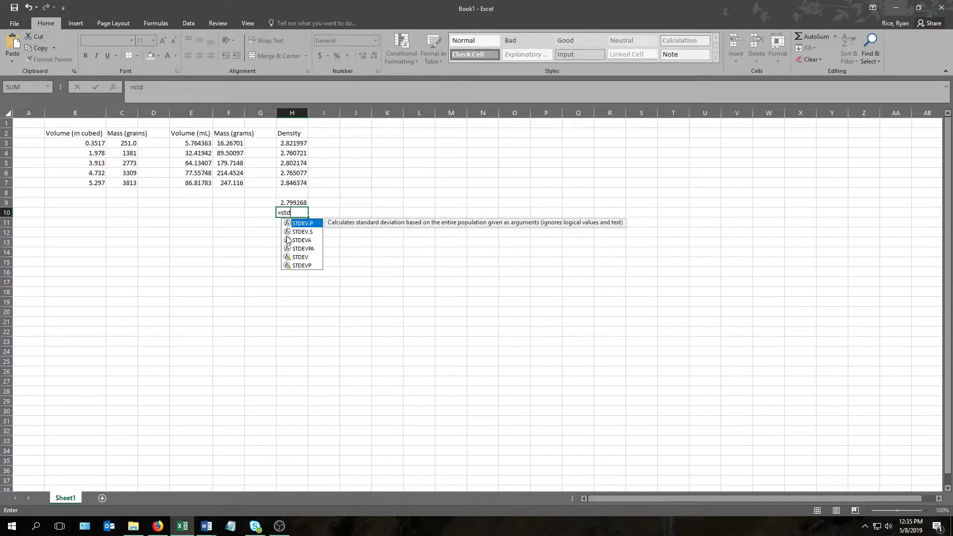
{"action": "key", "text": "Down"}
{"action": "key", "text": "Down"}
{"action": "key", "text": "Down"}
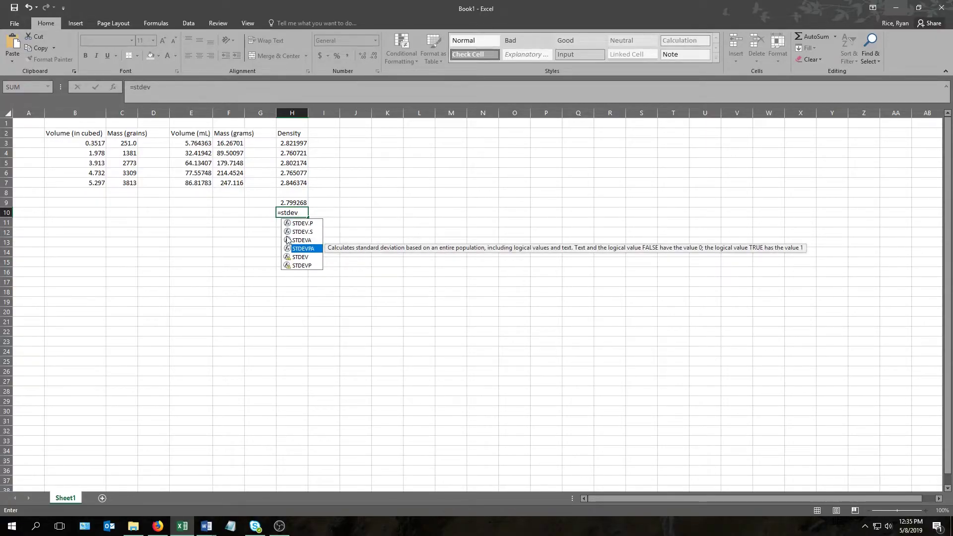
{"action": "key", "text": "Up"}
{"action": "key", "text": "Up"}
{"action": "key", "text": "Up"}
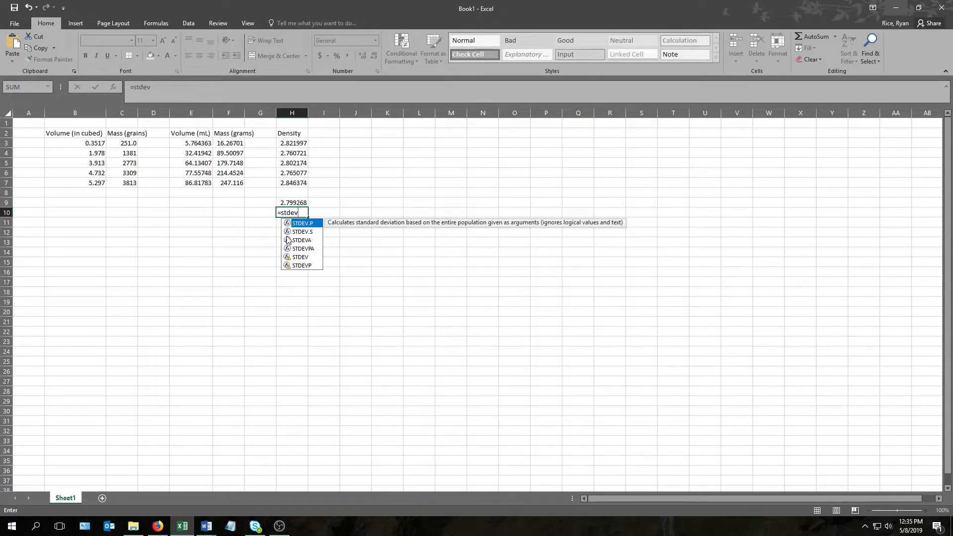
{"action": "key", "text": "Down"}
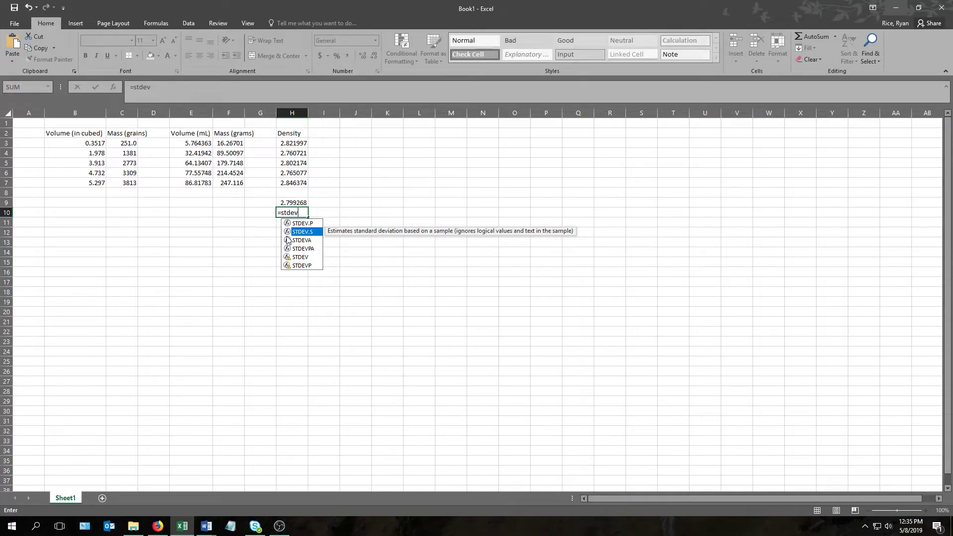
{"action": "key", "text": "Tab"}
{"action": "left_click_drag", "start_coordinate": [298, 141], "coordinate": [293, 185]}
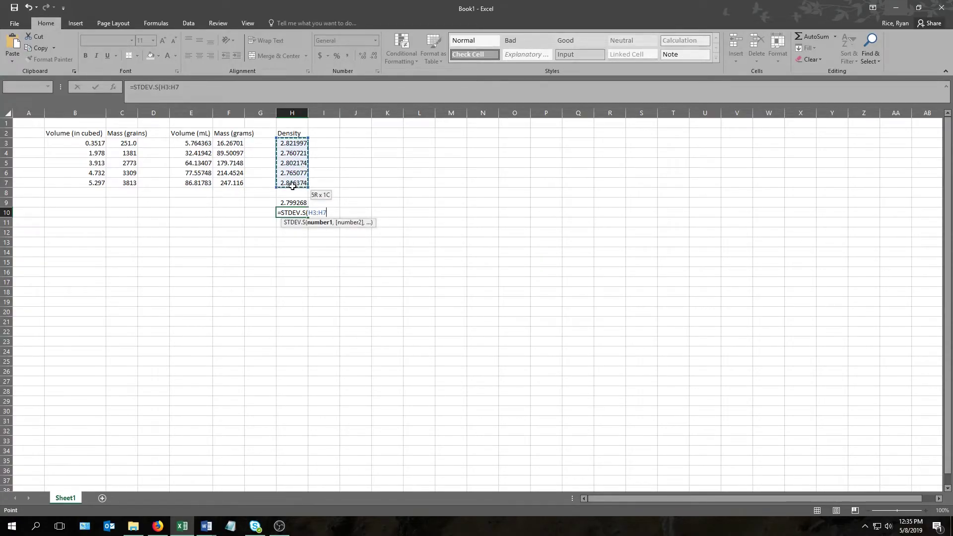
{"action": "key", "text": "Return"}
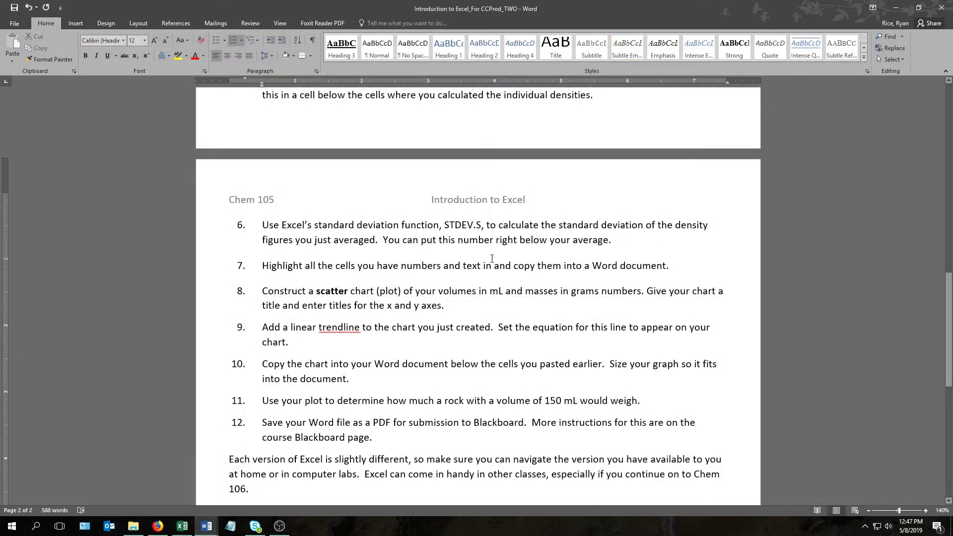
Step: Highlight step 7 and the first line of step 8 in Word, then minimize Word
{"action": "triple_click", "coordinate": [491, 258]}
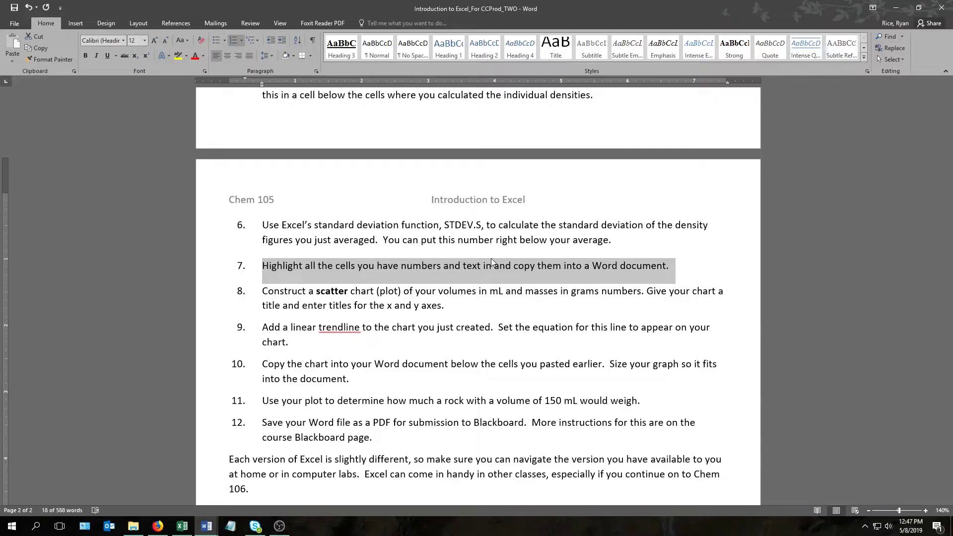
{"action": "key", "text": "Down"}
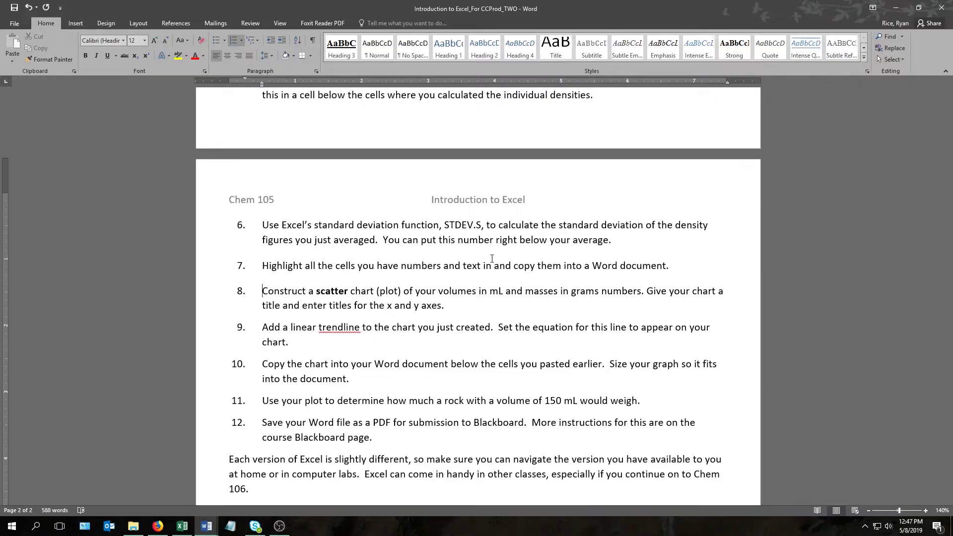
{"action": "key", "text": "shift+End"}
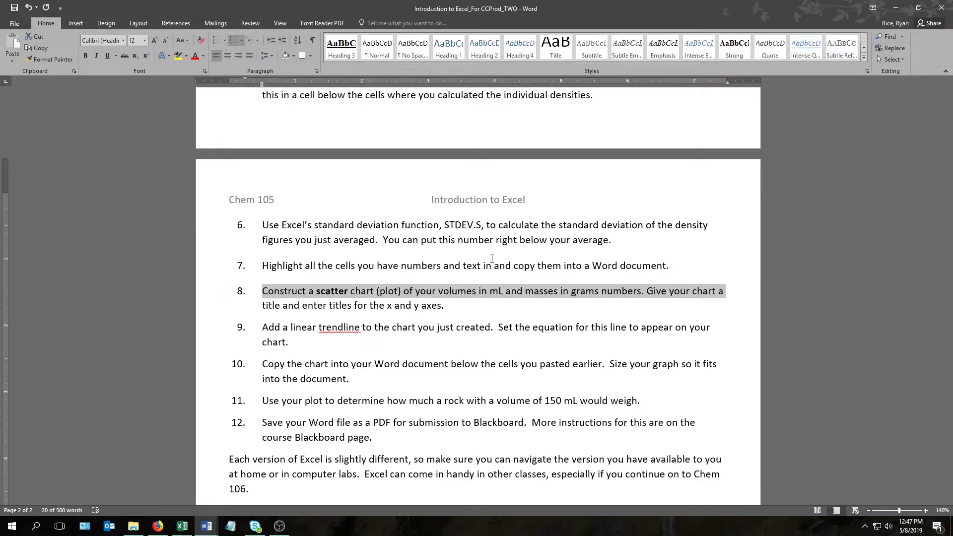
{"action": "left_click", "coordinate": [891, 8]}
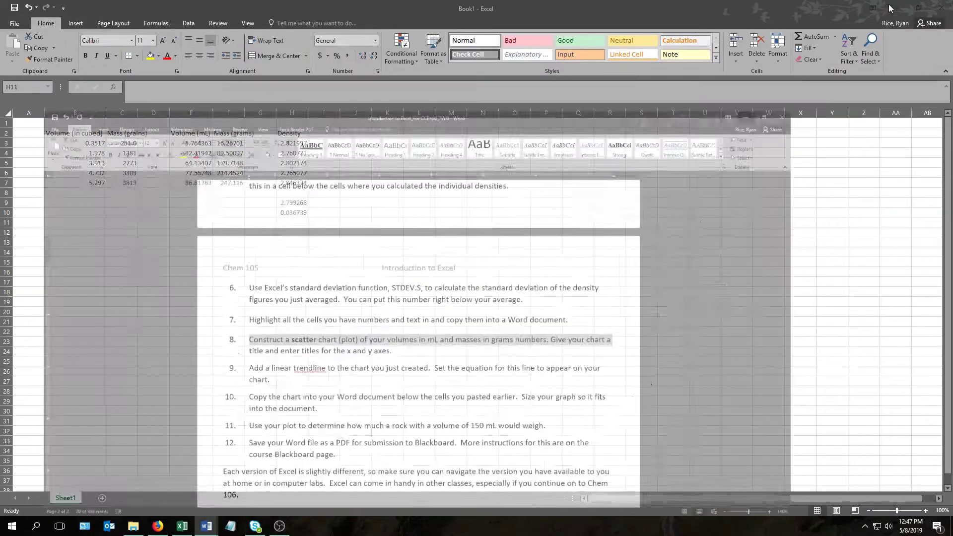
Step: On the Insert tab, look at Column and Pie chart types, then show the Scatter types
{"action": "left_click", "coordinate": [73, 25]}
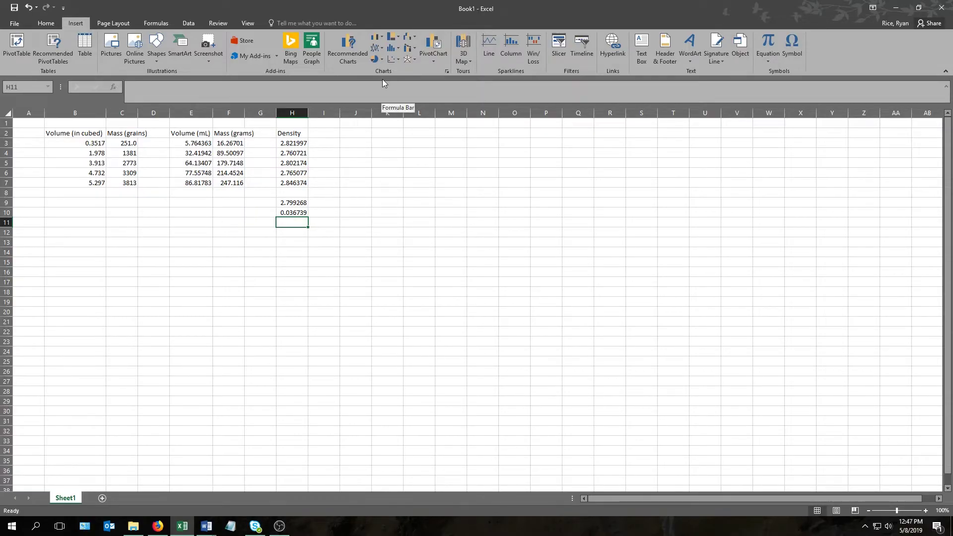
{"action": "left_click", "coordinate": [378, 39]}
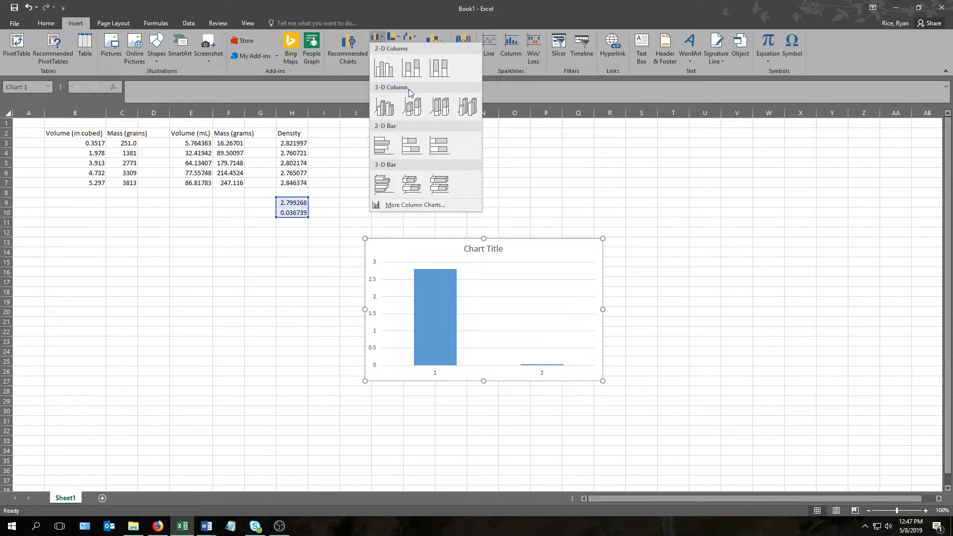
{"action": "left_click", "coordinate": [406, 10]}
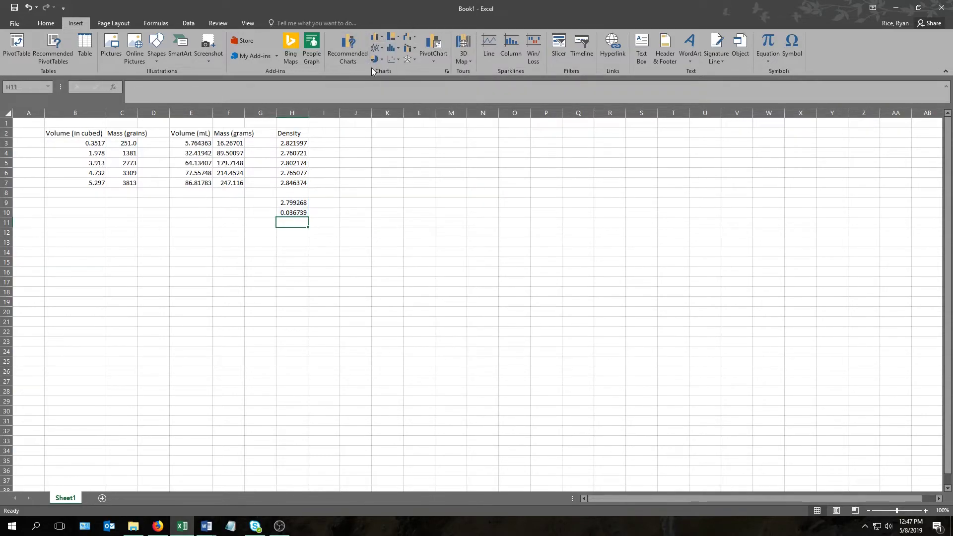
{"action": "left_click", "coordinate": [376, 59]}
{"action": "left_click", "coordinate": [400, 12]}
{"action": "left_click", "coordinate": [391, 58]}
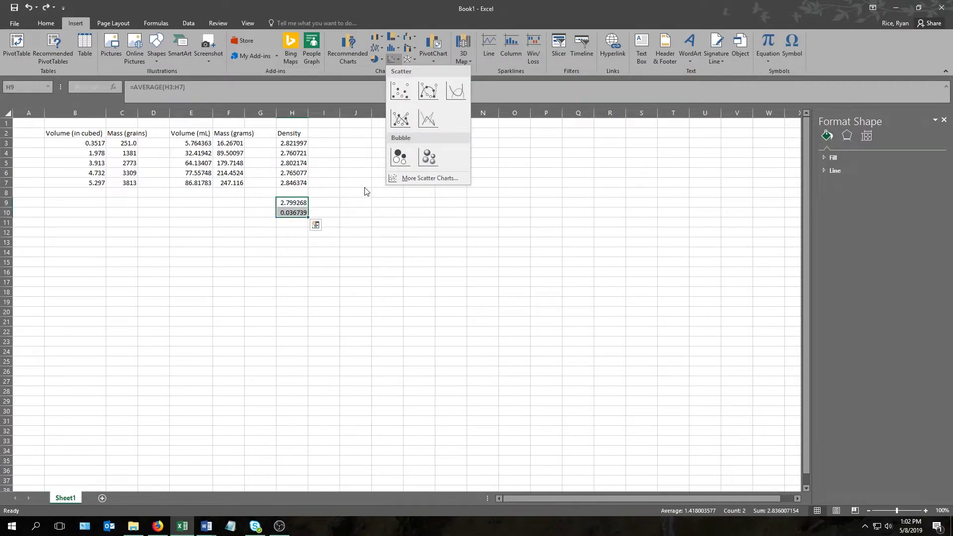
Step: Select E3:F7 and insert a markers-only scatter chart
{"action": "left_click", "coordinate": [365, 192]}
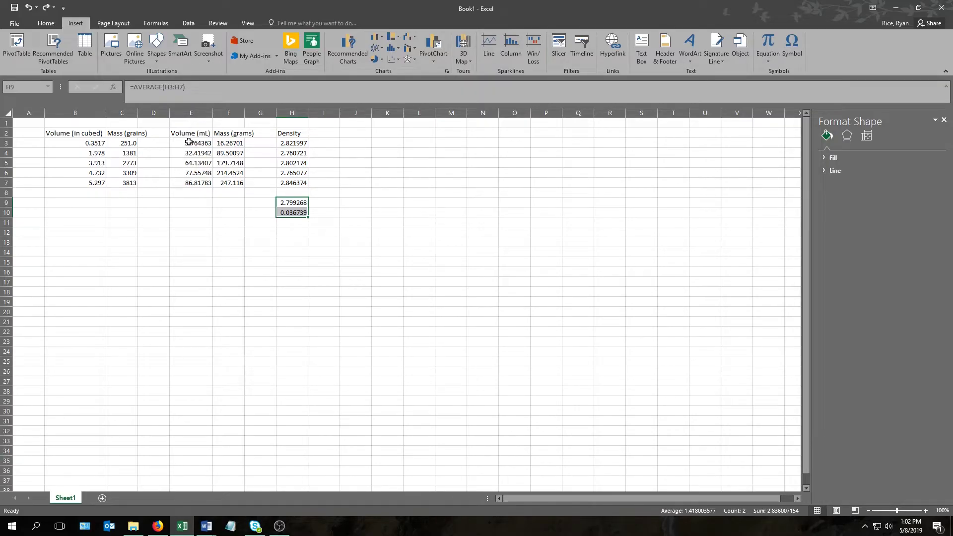
{"action": "left_click_drag", "start_coordinate": [189, 143], "coordinate": [234, 181]}
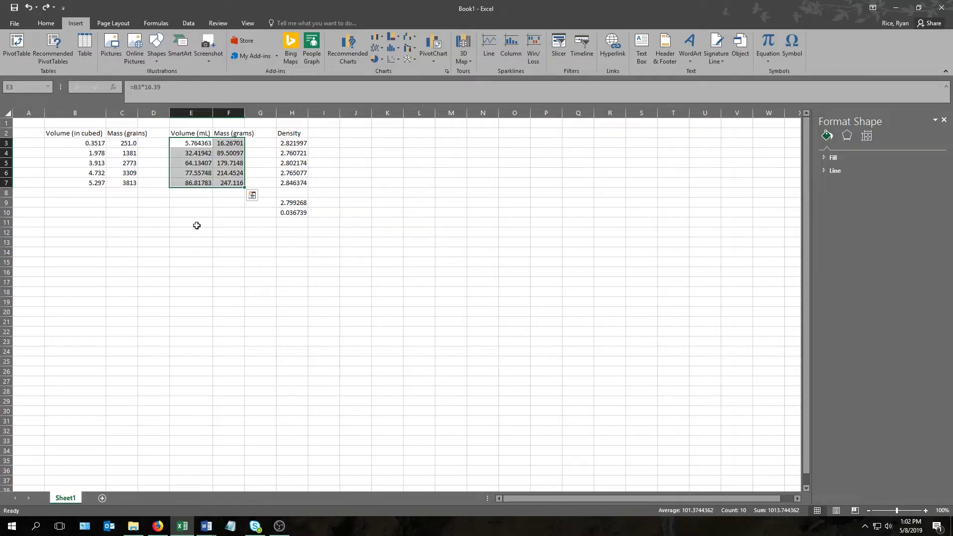
{"action": "left_click", "coordinate": [391, 60]}
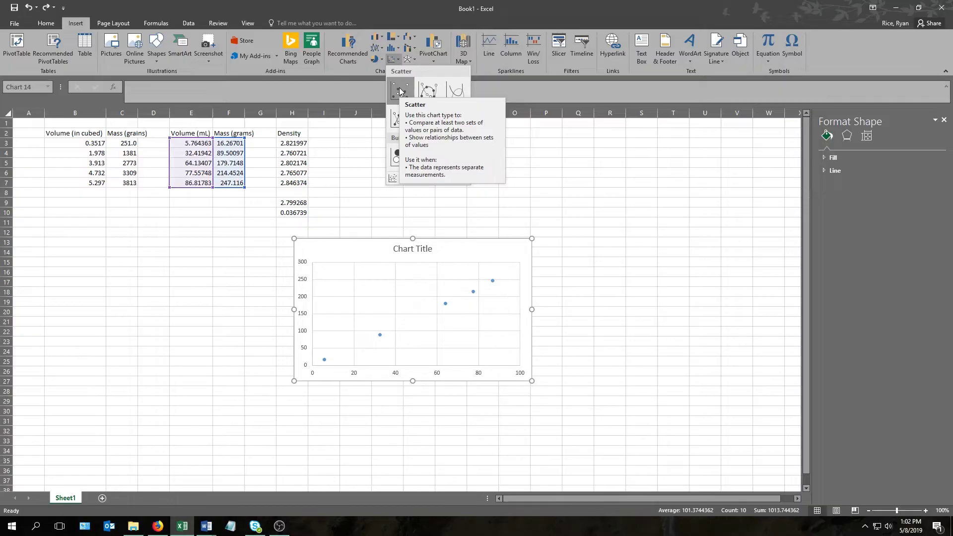
{"action": "left_click", "coordinate": [399, 91]}
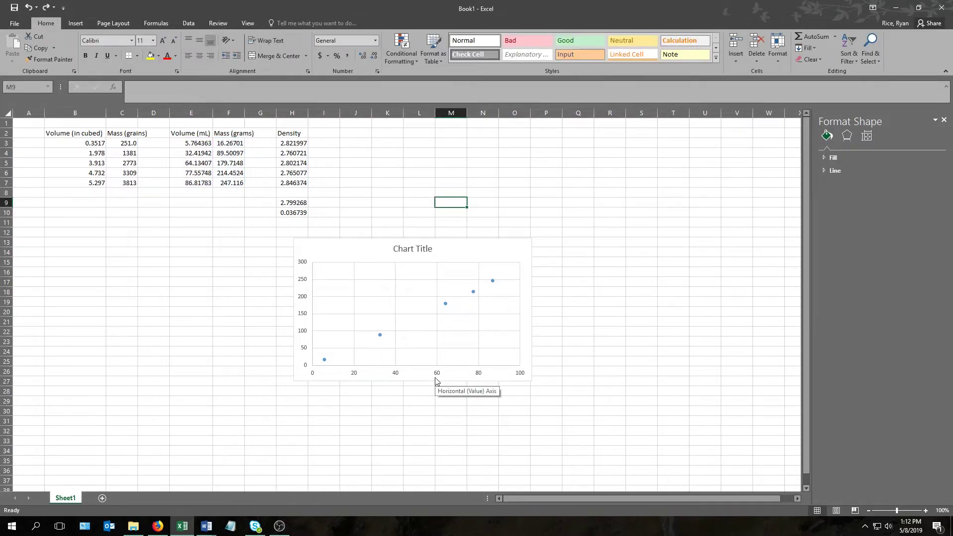
Step: Title the chart 'Rock Mass vs Volume'
{"action": "left_click", "coordinate": [411, 250]}
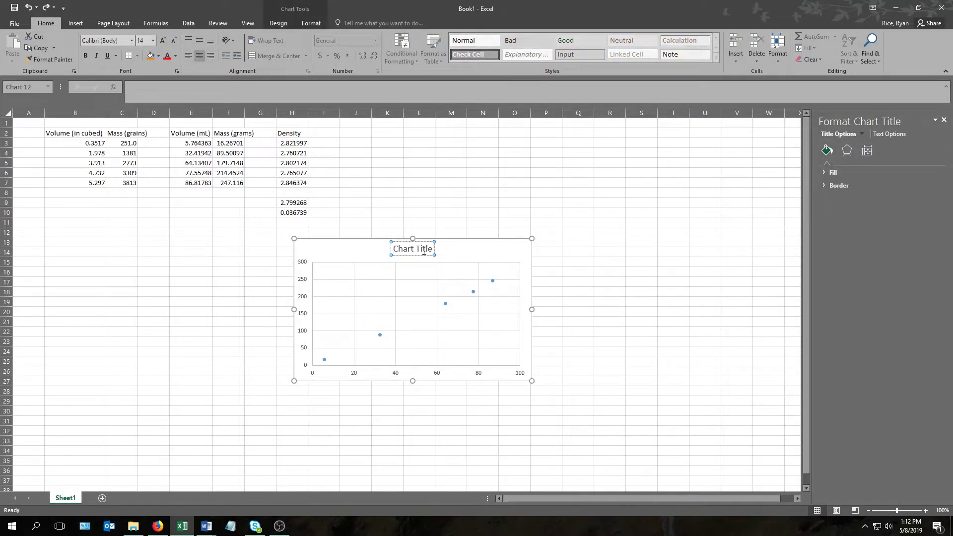
{"action": "triple_click", "coordinate": [423, 250]}
{"action": "type", "text": "Rock"}
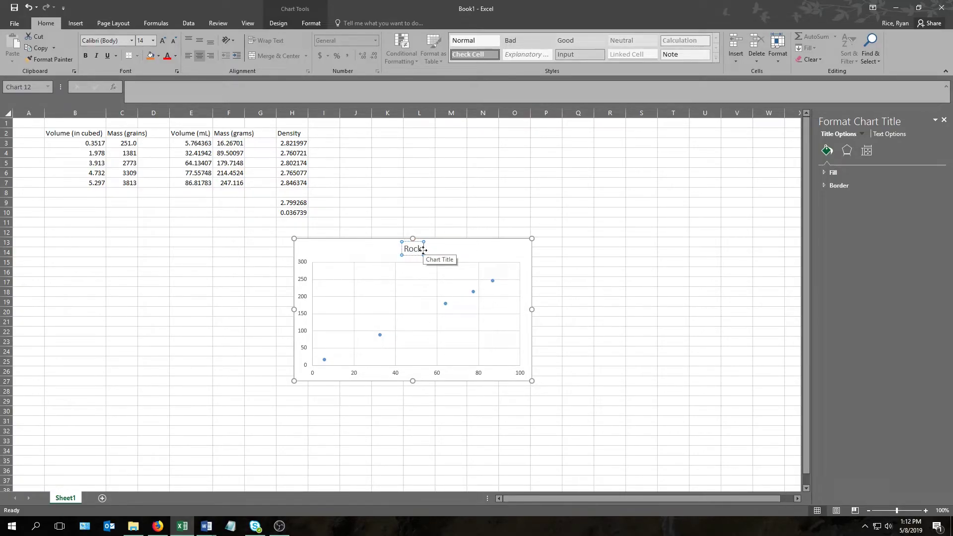
{"action": "type", "text": " Mass vs Volume"}
{"action": "left_click", "coordinate": [501, 248]}
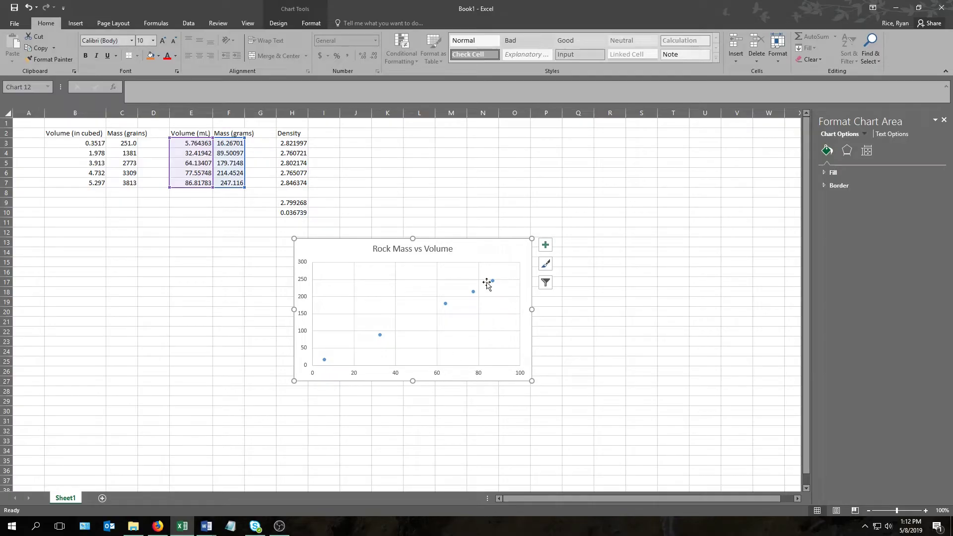
Step: Add axis titles: 'Mass (g)' on the vertical axis, 'Volume (mL)' on the horizontal axis
{"action": "left_click", "coordinate": [551, 246]}
{"action": "left_click", "coordinate": [569, 264]}
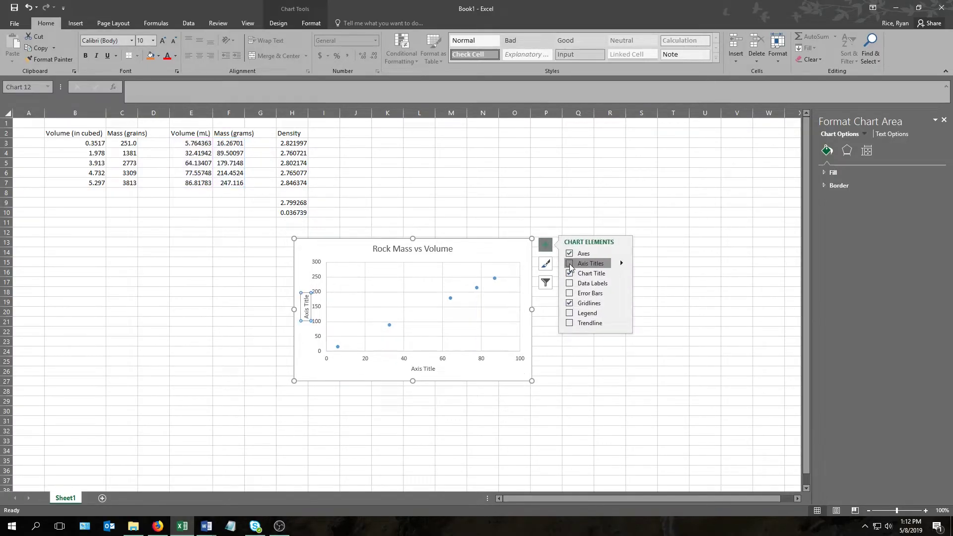
{"action": "left_click", "coordinate": [307, 311]}
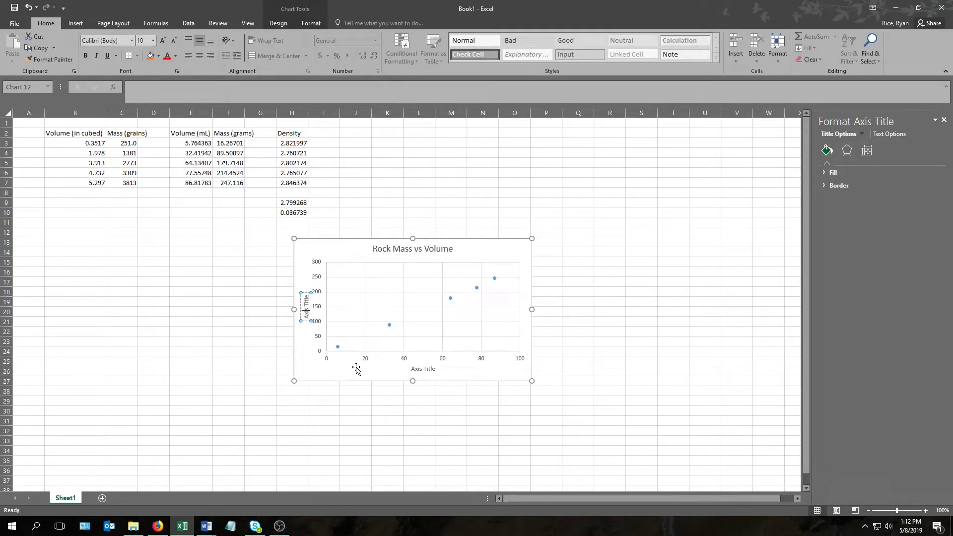
{"action": "key", "text": "ctrl+a"}
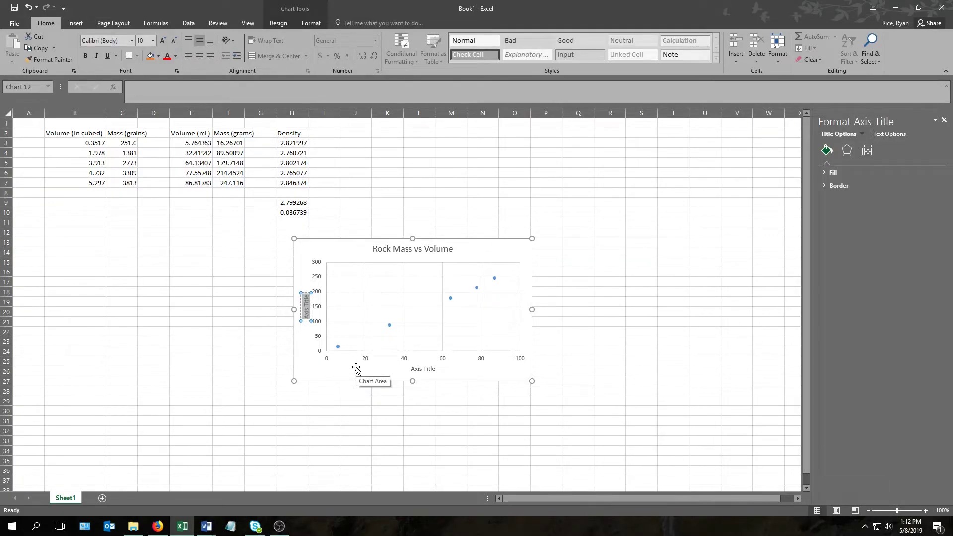
{"action": "type", "text": "Mass (g"}
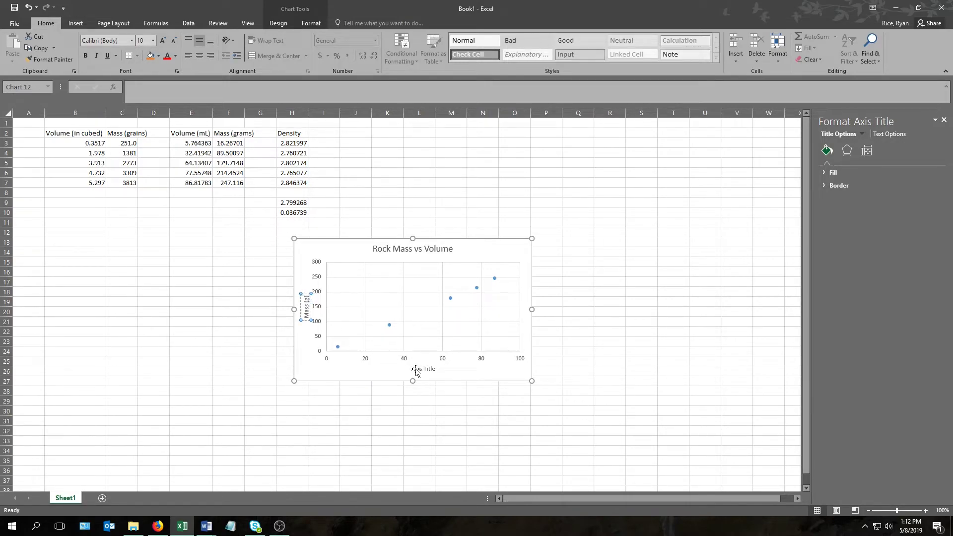
{"action": "left_click", "coordinate": [417, 372]}
{"action": "key", "text": "ctrl+a"}
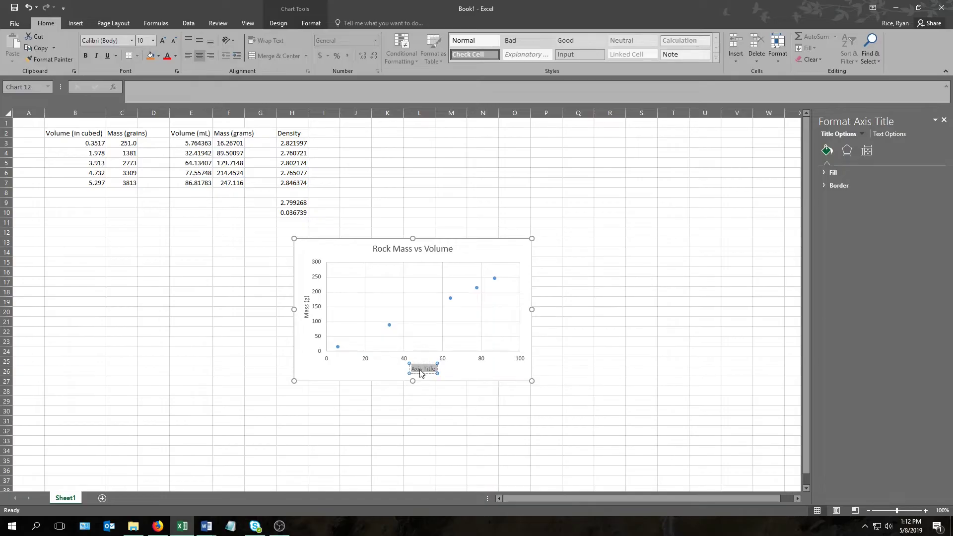
{"action": "type", "text": "Volume (mL)"}
{"action": "left_click", "coordinate": [472, 251]}
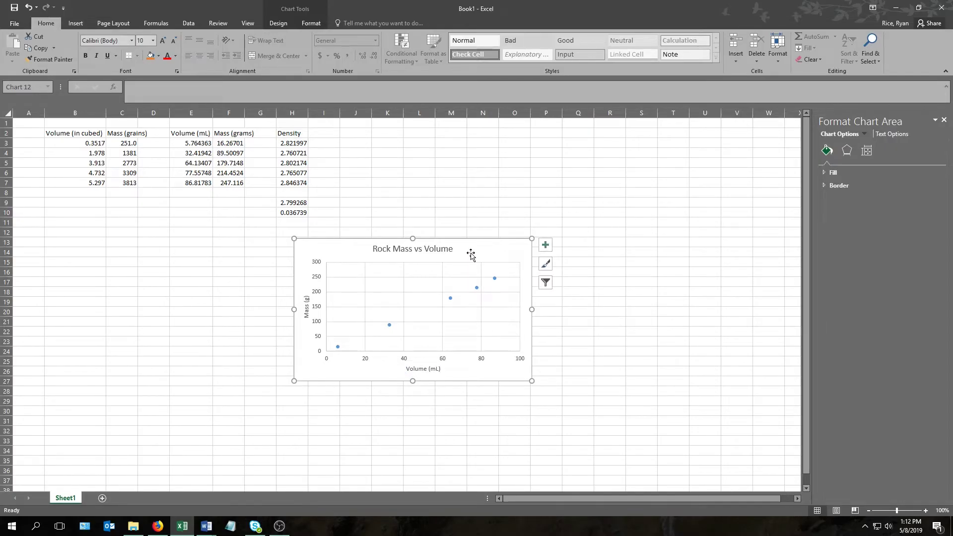
{"action": "left_click", "coordinate": [545, 245]}
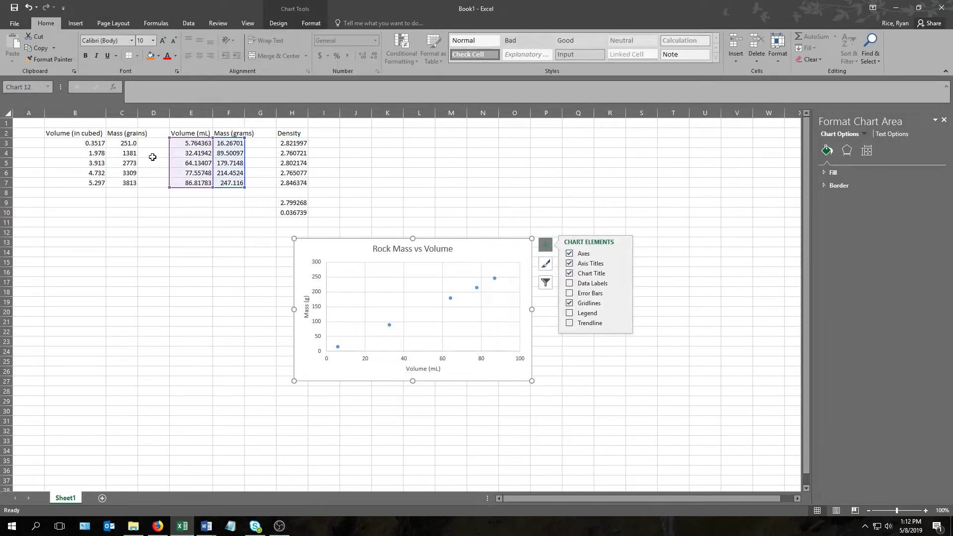
{"action": "left_click", "coordinate": [278, 24]}
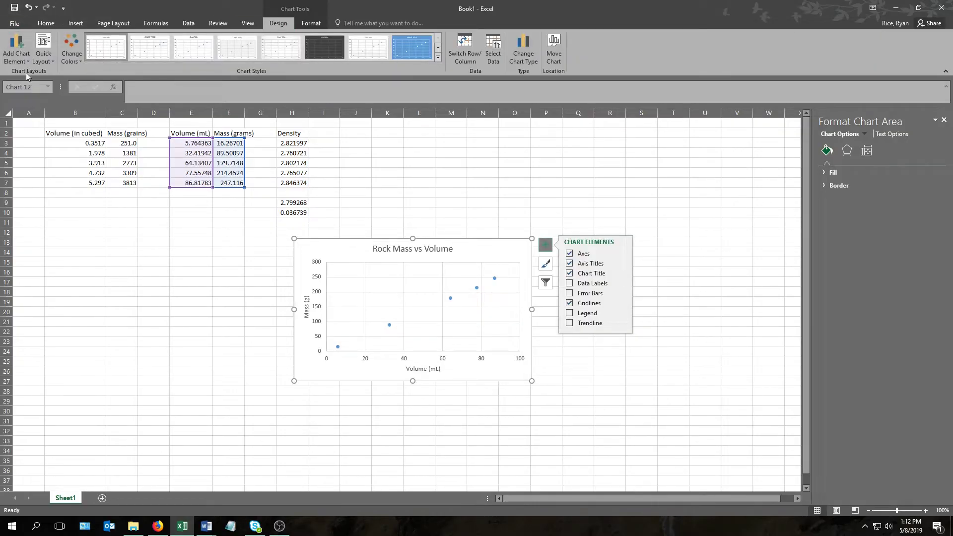
{"action": "left_click", "coordinate": [22, 48]}
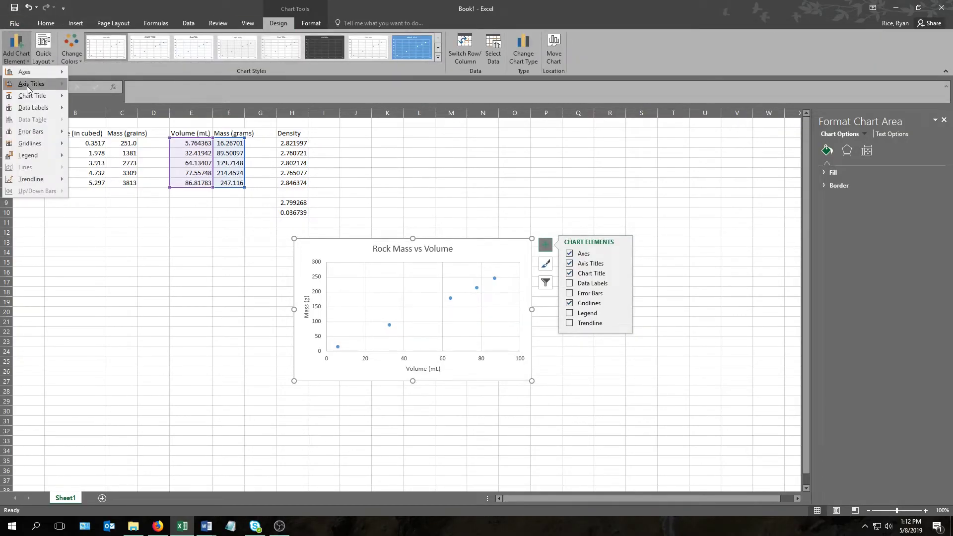
{"action": "mouse_move", "coordinate": [27, 85]}
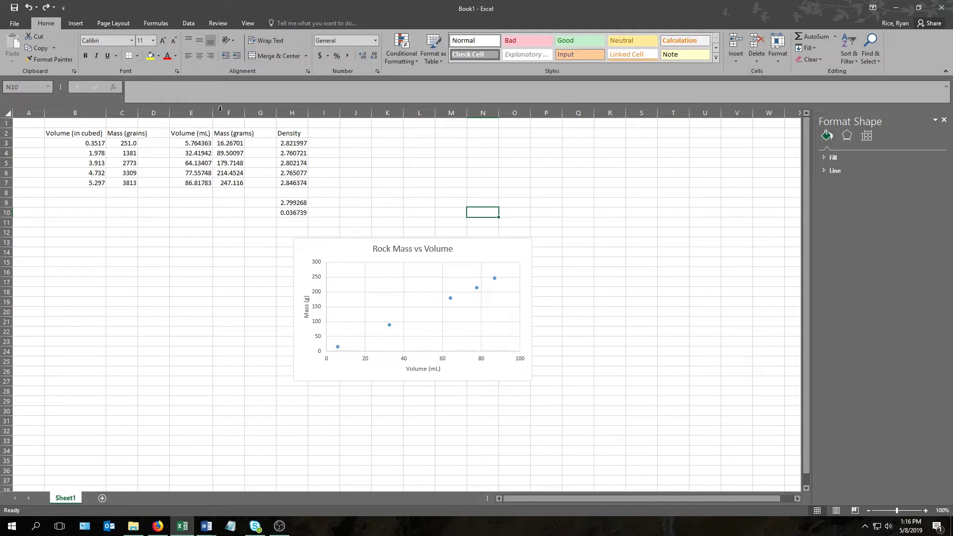
{"action": "left_click", "coordinate": [75, 23]}
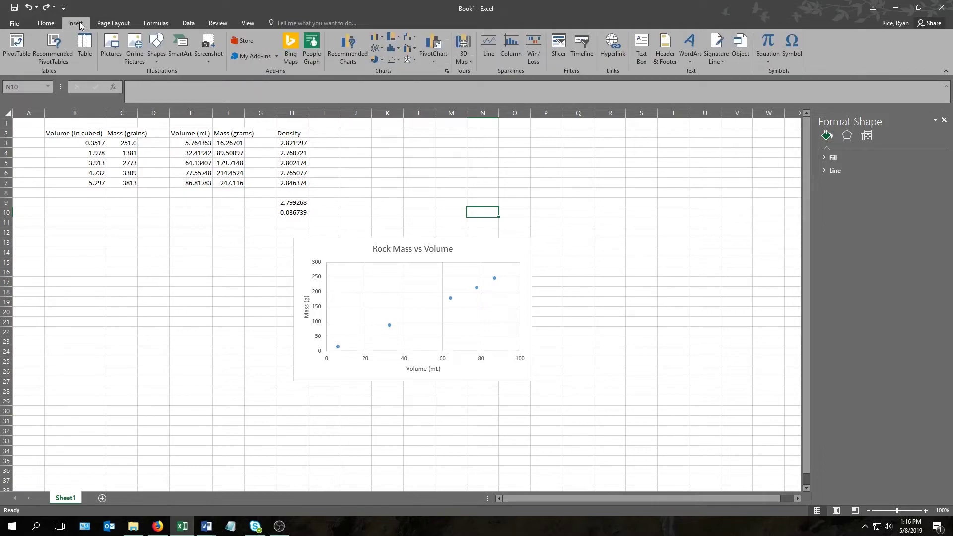
{"action": "left_click", "coordinate": [377, 48]}
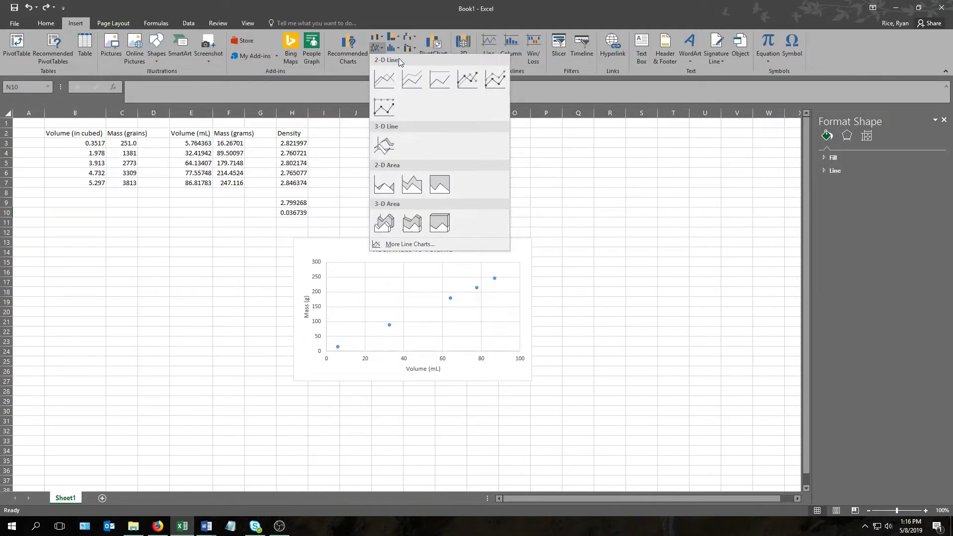
{"action": "left_click", "coordinate": [208, 240]}
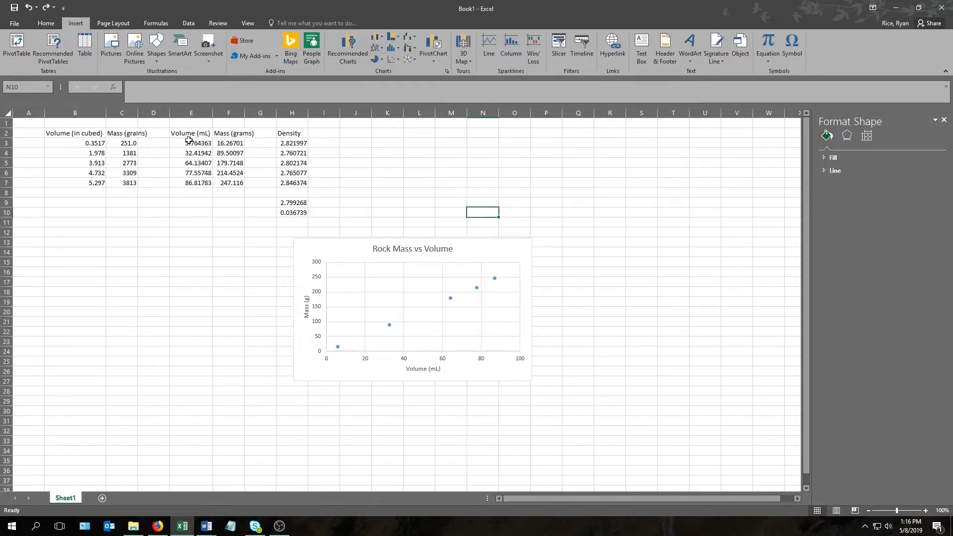
{"action": "left_click_drag", "start_coordinate": [185, 142], "coordinate": [237, 185]}
{"action": "left_click", "coordinate": [376, 47]}
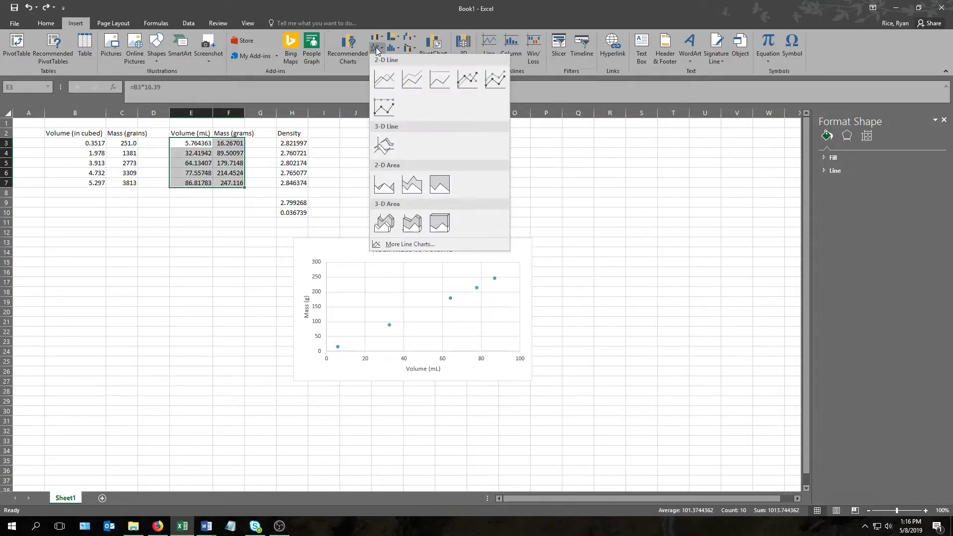
{"action": "left_click", "coordinate": [496, 76]}
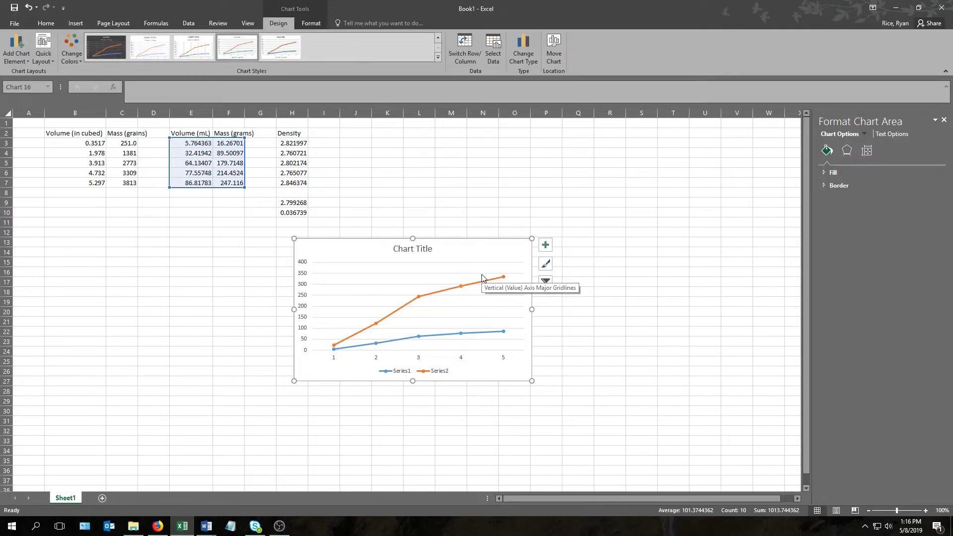
{"action": "left_click", "coordinate": [480, 193]}
{"action": "key", "text": "ctrl+z"}
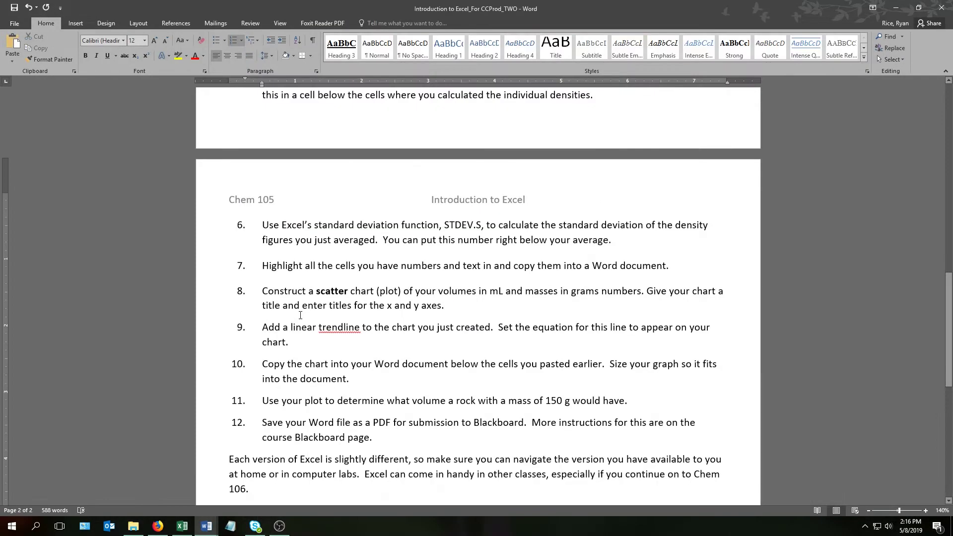
{"action": "key", "text": "shift+End"}
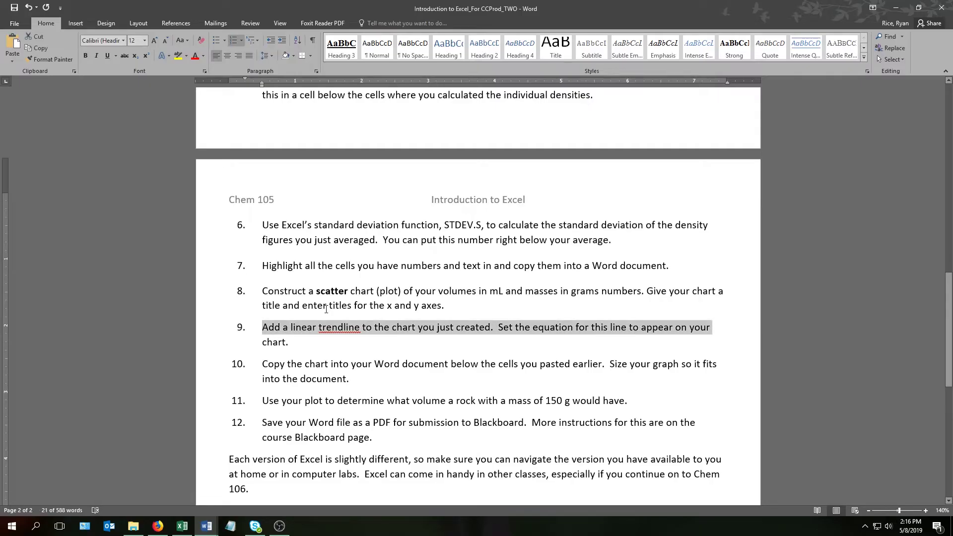
{"action": "left_click", "coordinate": [378, 329]}
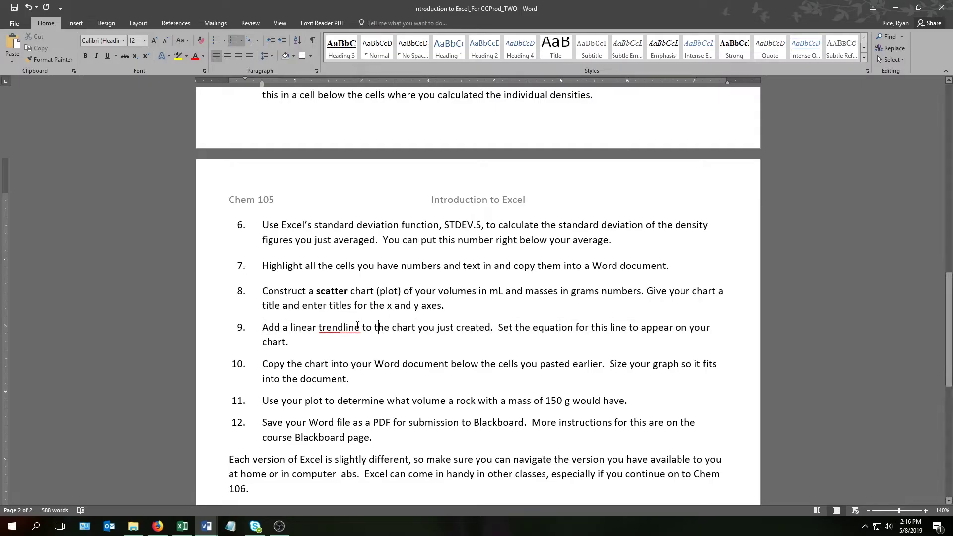
{"action": "left_click", "coordinate": [182, 526]}
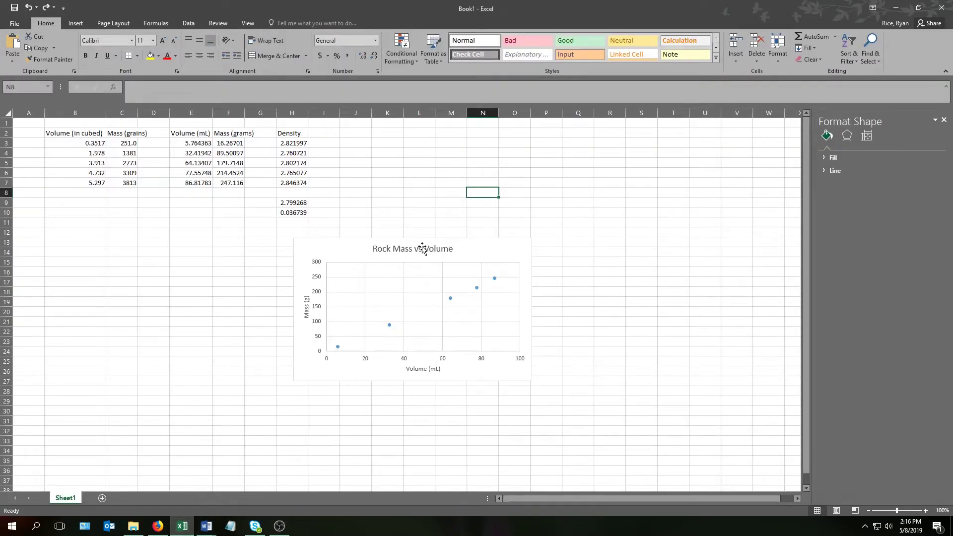
Step: Add a linear trendline to the chart through Add Chart Element > Trendline > Linear
{"action": "left_click", "coordinate": [463, 247]}
{"action": "left_click", "coordinate": [544, 244]}
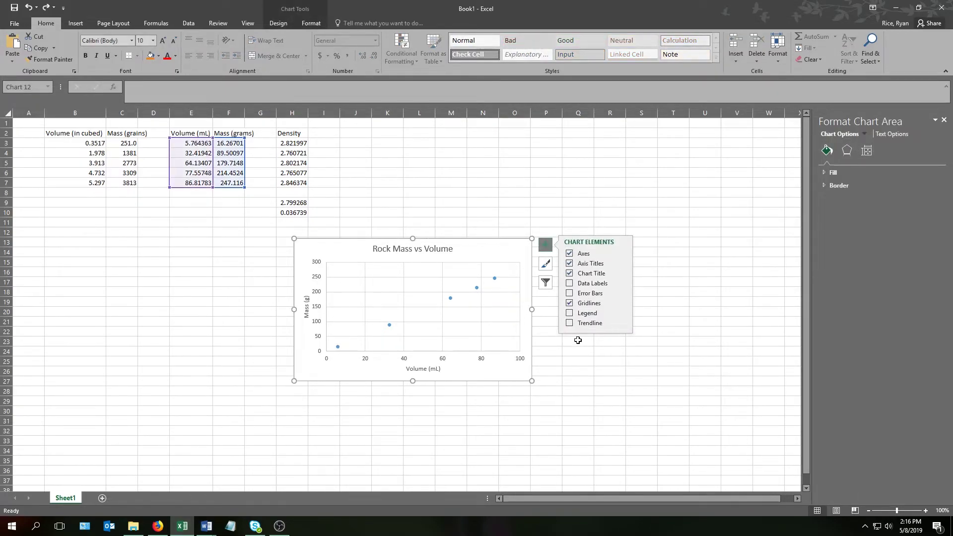
{"action": "left_click", "coordinate": [570, 324]}
{"action": "left_click", "coordinate": [569, 323]}
{"action": "left_click", "coordinate": [278, 24]}
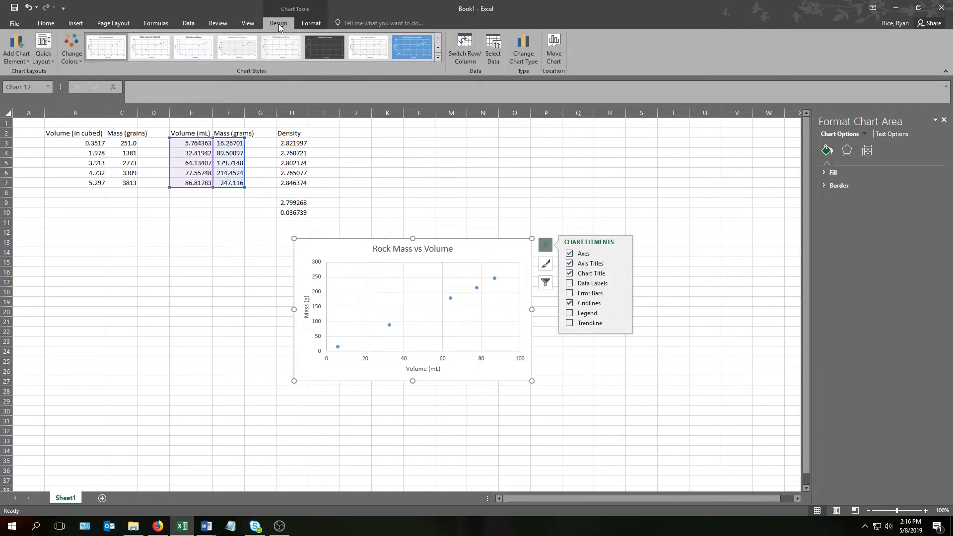
{"action": "left_click", "coordinate": [23, 50]}
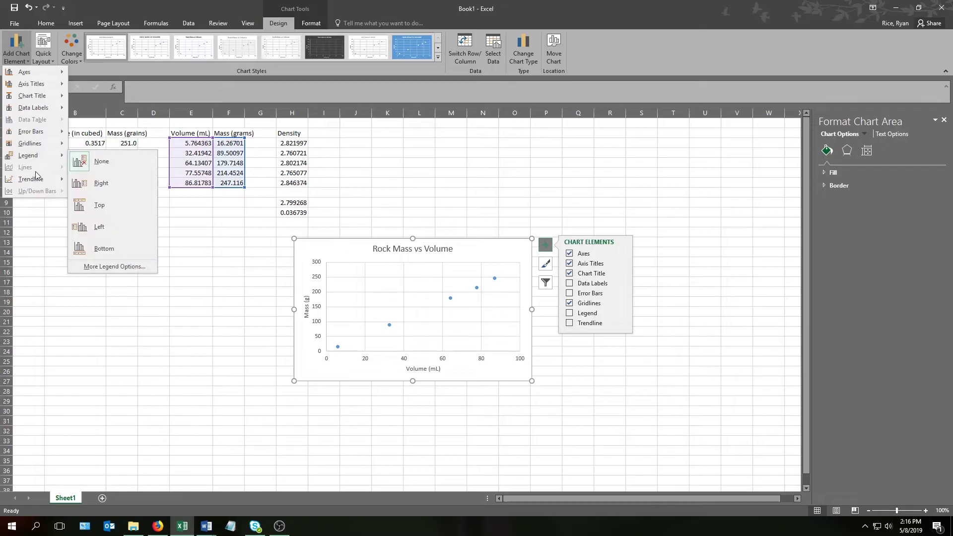
{"action": "mouse_move", "coordinate": [34, 183]}
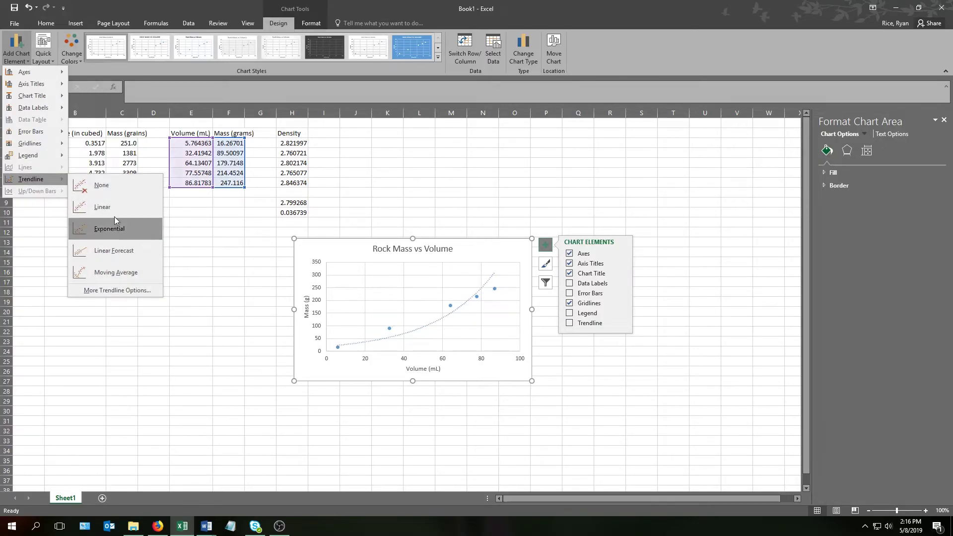
{"action": "left_click", "coordinate": [103, 207]}
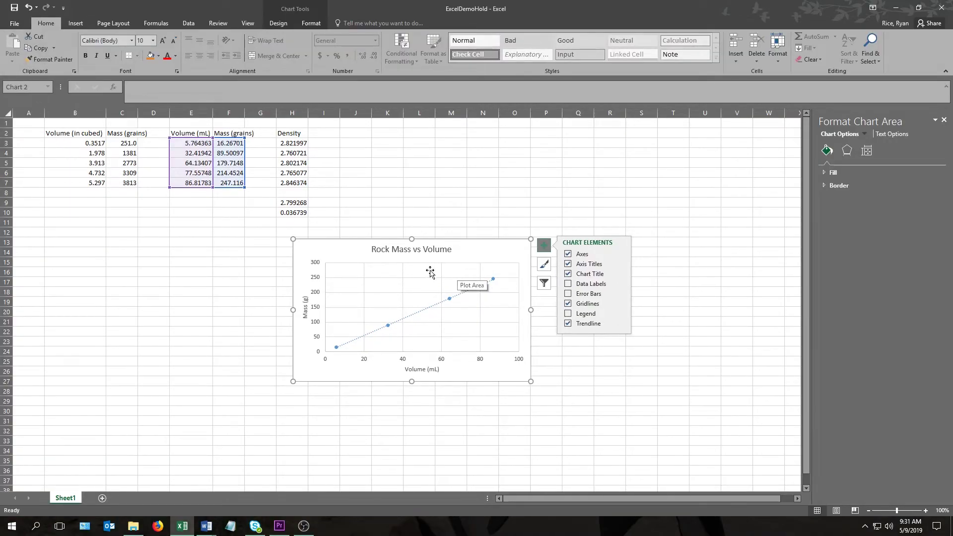
{"action": "left_click", "coordinate": [283, 202]}
Step: Label G9 'Average' and G10 'Standard Deviation'
{"action": "left_click", "coordinate": [285, 213]}
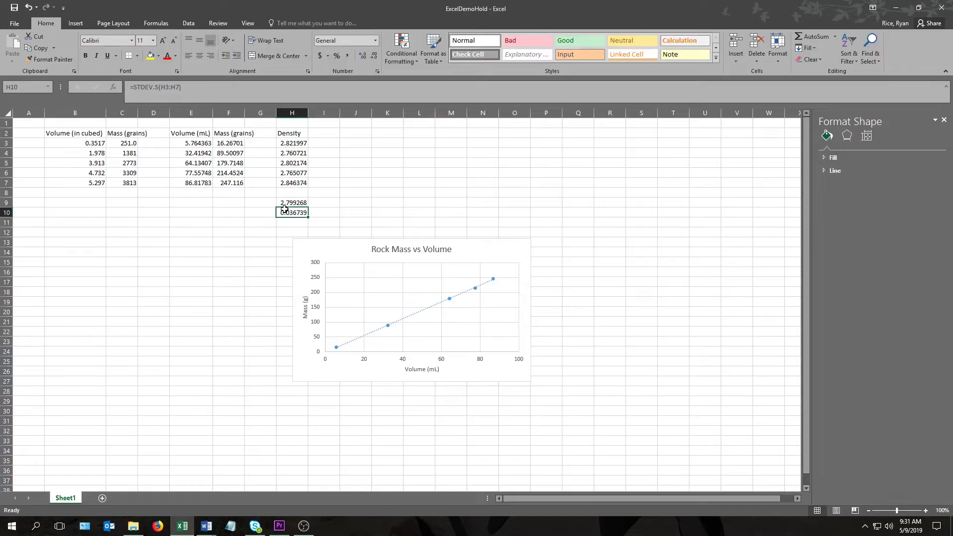
{"action": "left_click", "coordinate": [266, 200]}
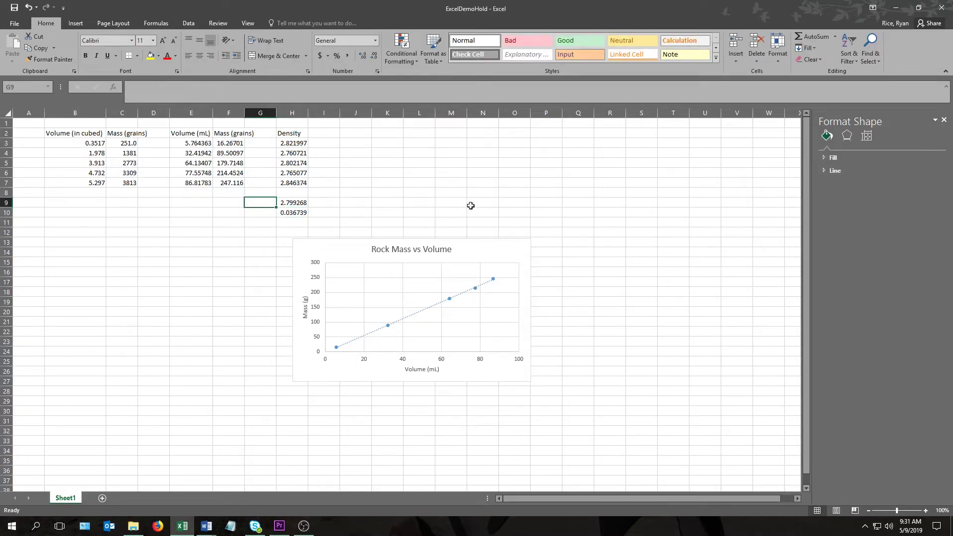
{"action": "type", "text": "Average"}
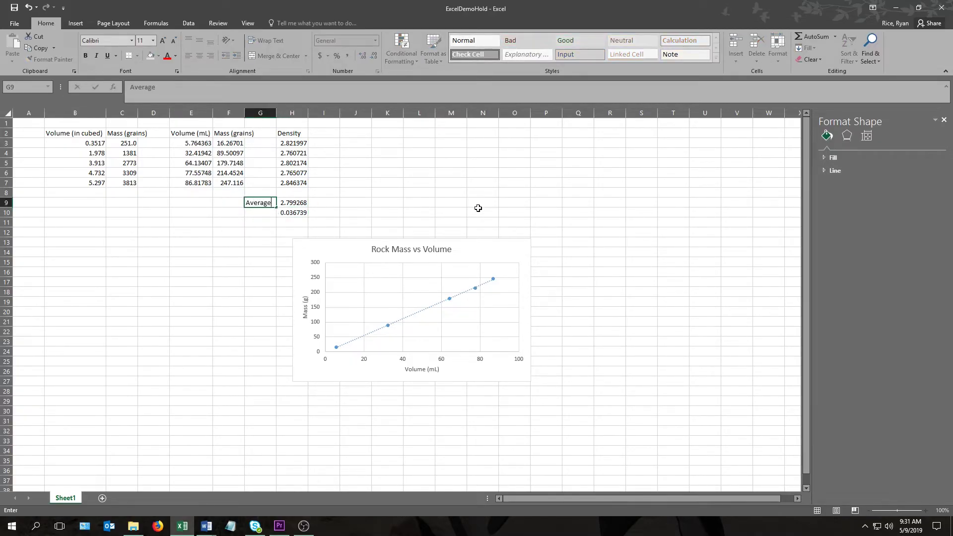
{"action": "key", "text": "Return"}
{"action": "type", "text": "S"}
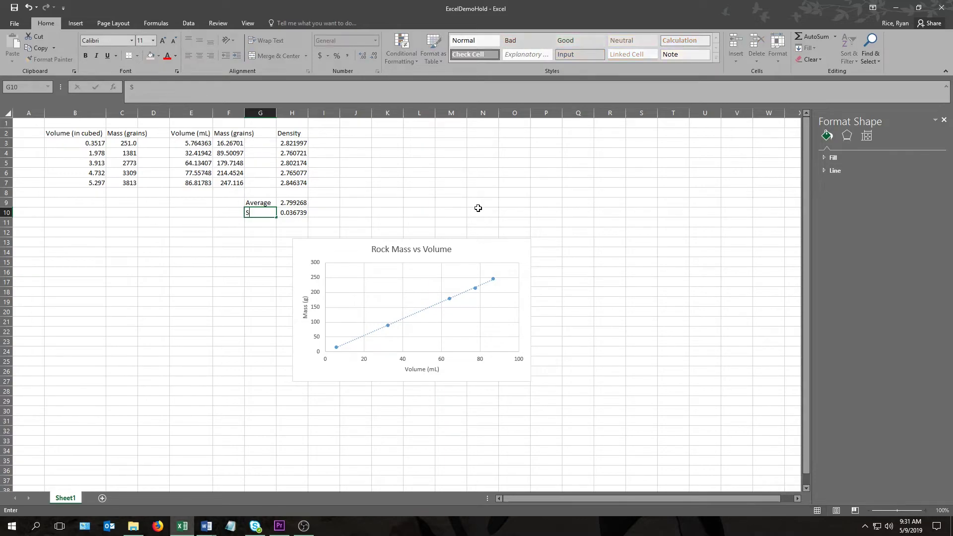
{"action": "type", "text": "tandard Deviation"}
{"action": "key", "text": "Return"}
Step: Right-align the labels in G10 and G9
{"action": "key", "text": "Up"}
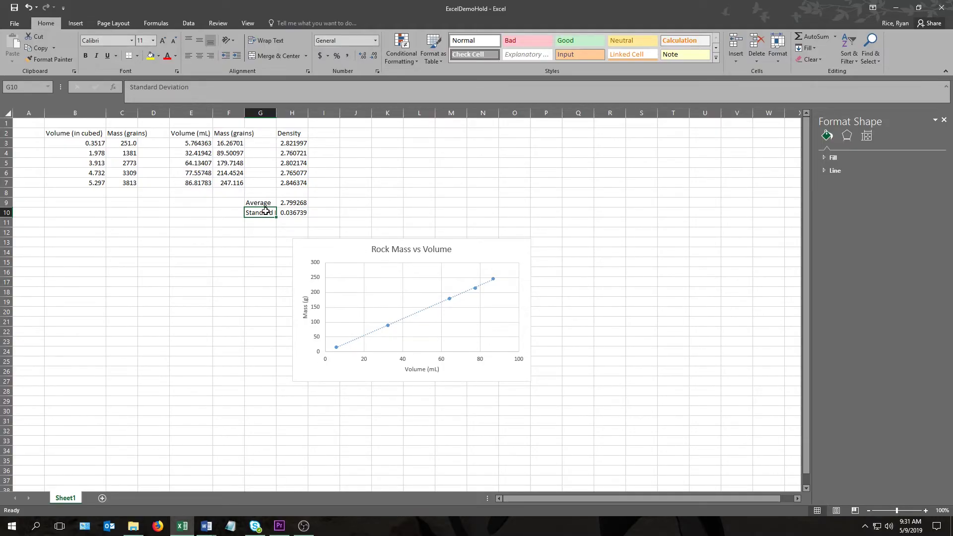
{"action": "left_click", "coordinate": [210, 55]}
{"action": "key", "text": "Up"}
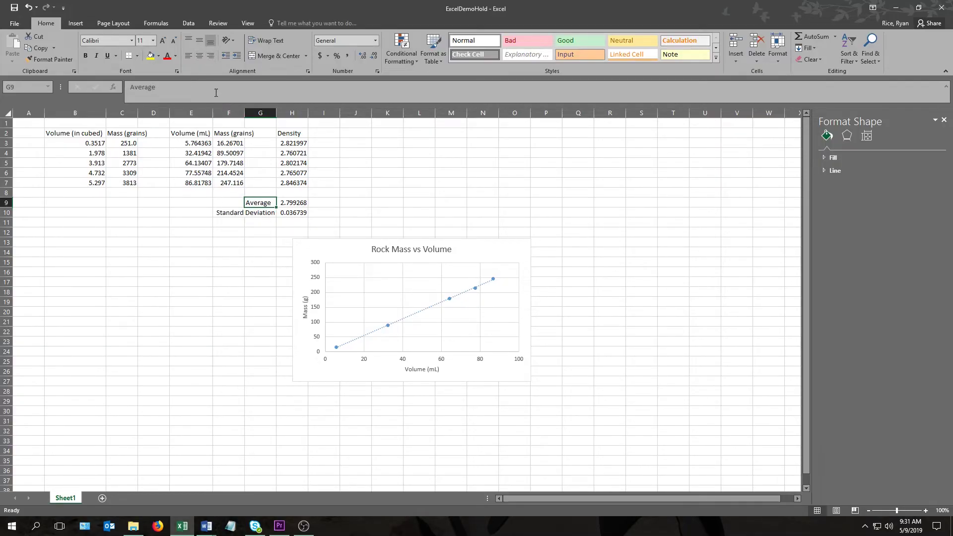
{"action": "left_click", "coordinate": [210, 56]}
{"action": "left_click", "coordinate": [514, 233]}
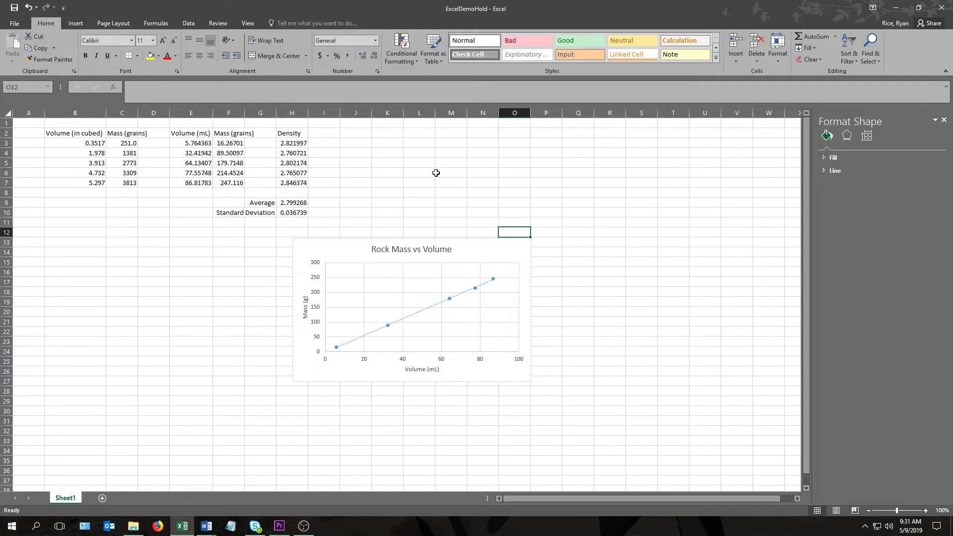
{"action": "left_click_drag", "start_coordinate": [419, 163], "coordinate": [418, 187]}
{"action": "left_click", "coordinate": [417, 187]}
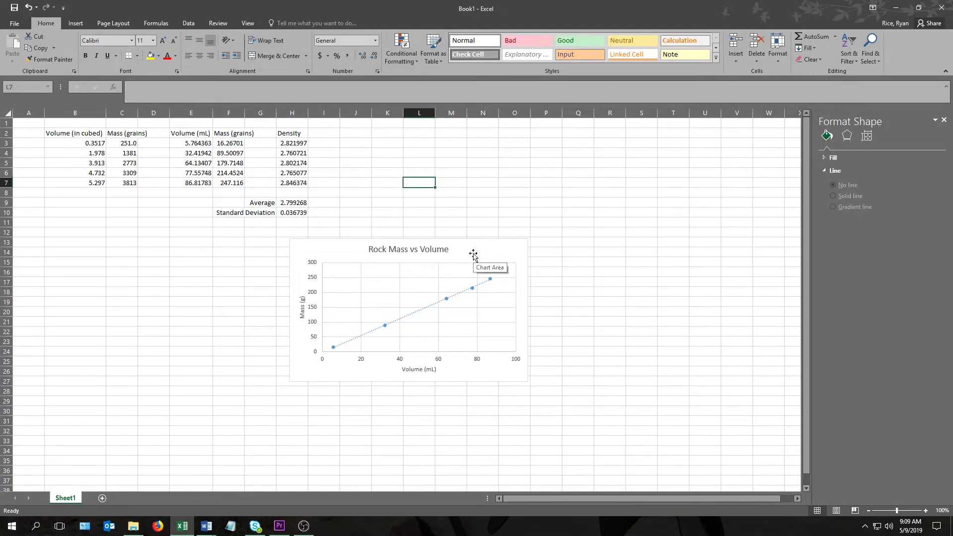
Step: Make the trendline red with a 1.75 pt width
{"action": "left_click", "coordinate": [429, 306]}
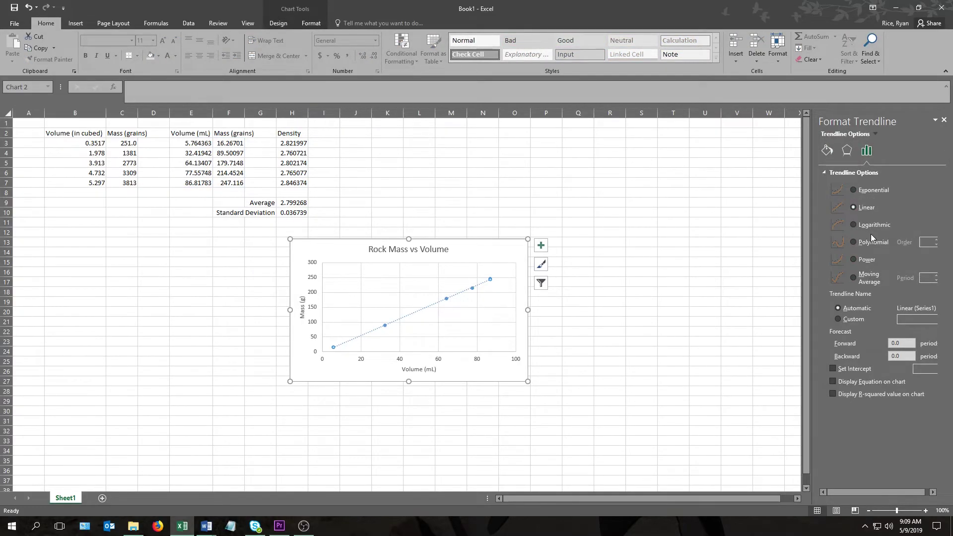
{"action": "left_click", "coordinate": [826, 150]}
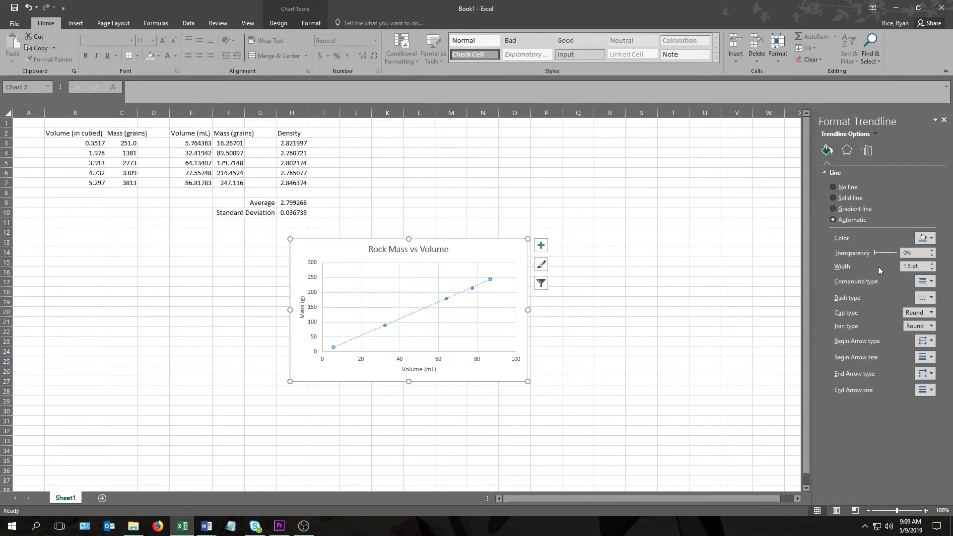
{"action": "left_click", "coordinate": [924, 238]}
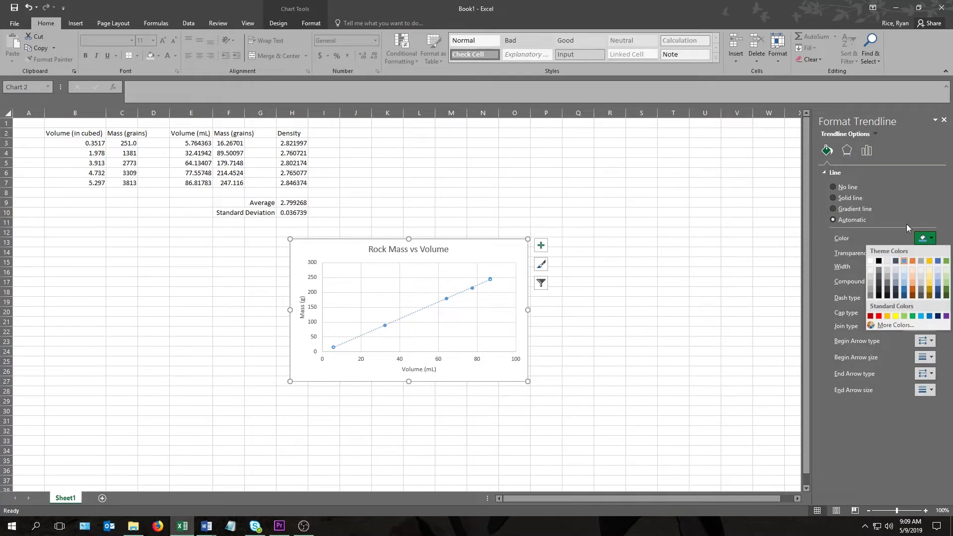
{"action": "left_click", "coordinate": [870, 315]}
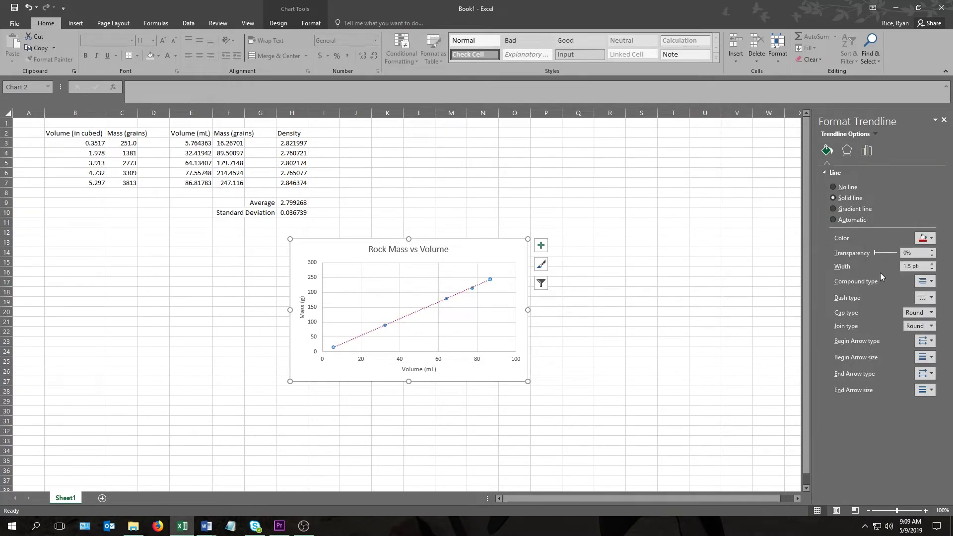
{"action": "left_click", "coordinate": [932, 264]}
{"action": "left_click", "coordinate": [932, 264]}
{"action": "left_click", "coordinate": [932, 264]}
{"action": "left_click", "coordinate": [932, 269]}
{"action": "left_click", "coordinate": [931, 269]}
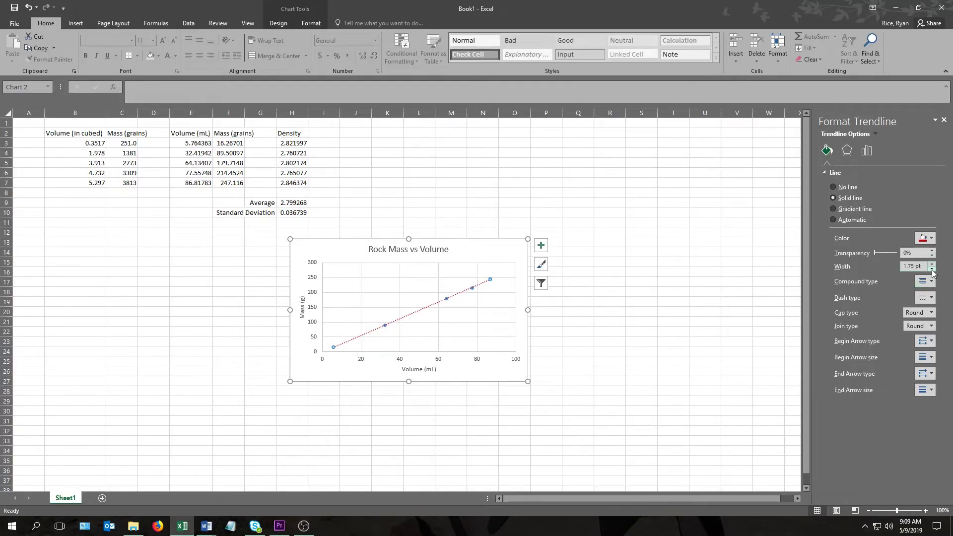
Step: Set the trendline's dash type to dashed
{"action": "left_click", "coordinate": [923, 298]}
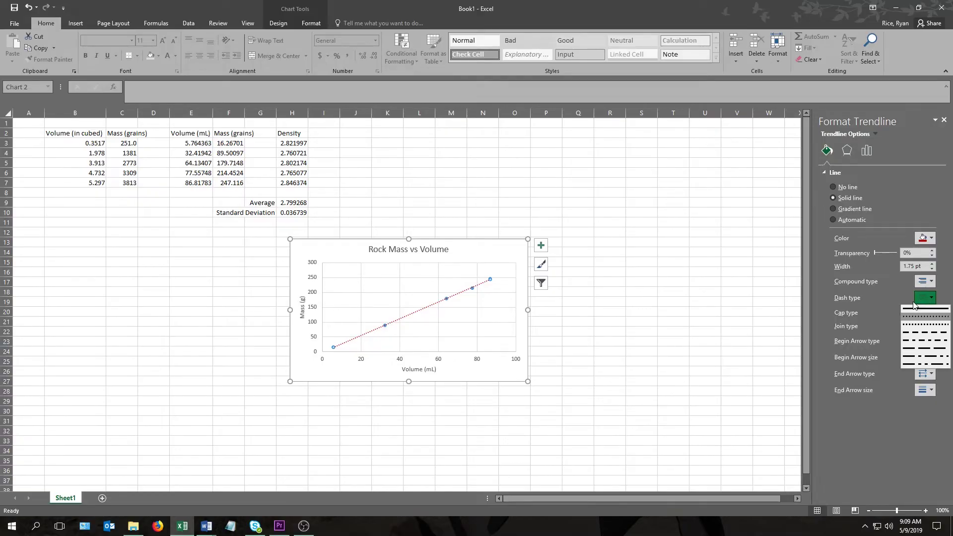
{"action": "left_click", "coordinate": [915, 308]}
{"action": "left_click", "coordinate": [923, 299]}
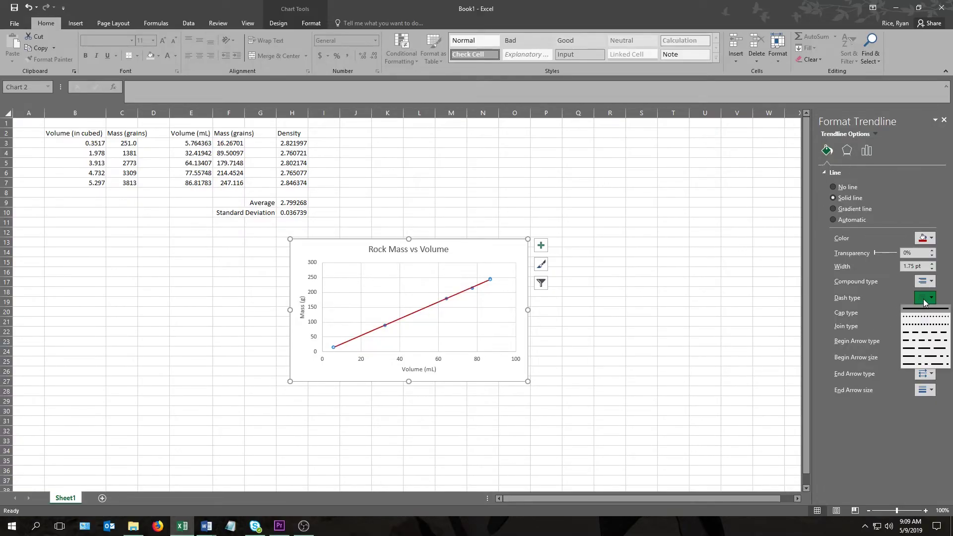
{"action": "left_click", "coordinate": [917, 346]}
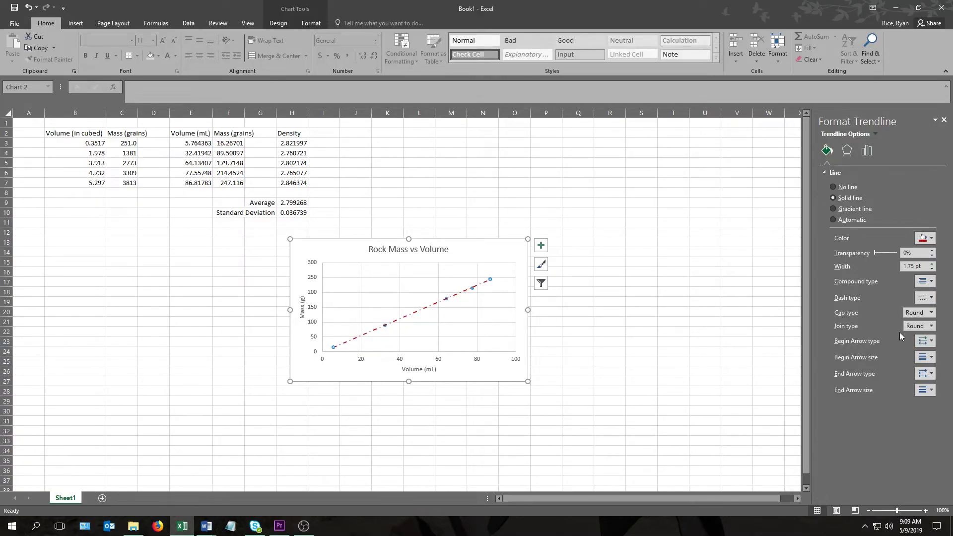
{"action": "left_click", "coordinate": [924, 298]}
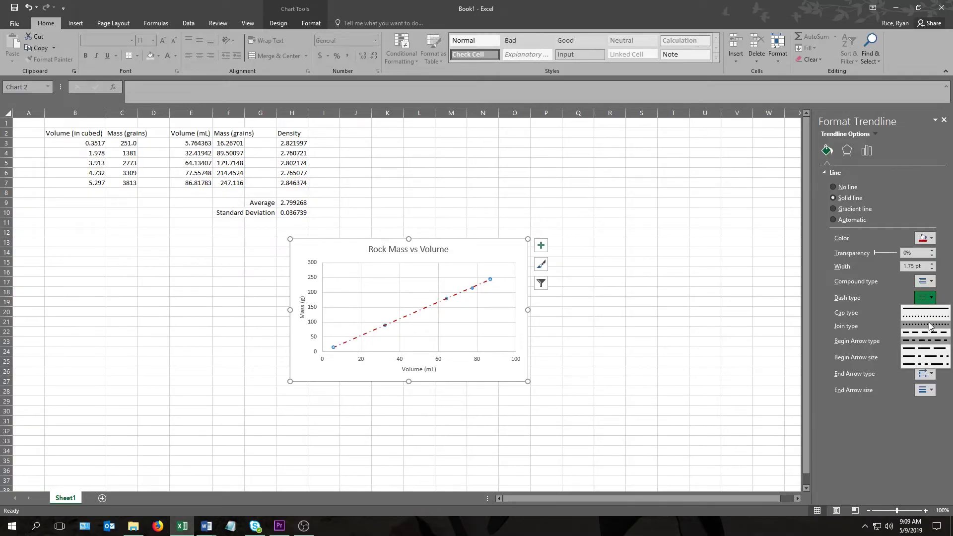
{"action": "left_click", "coordinate": [928, 323]}
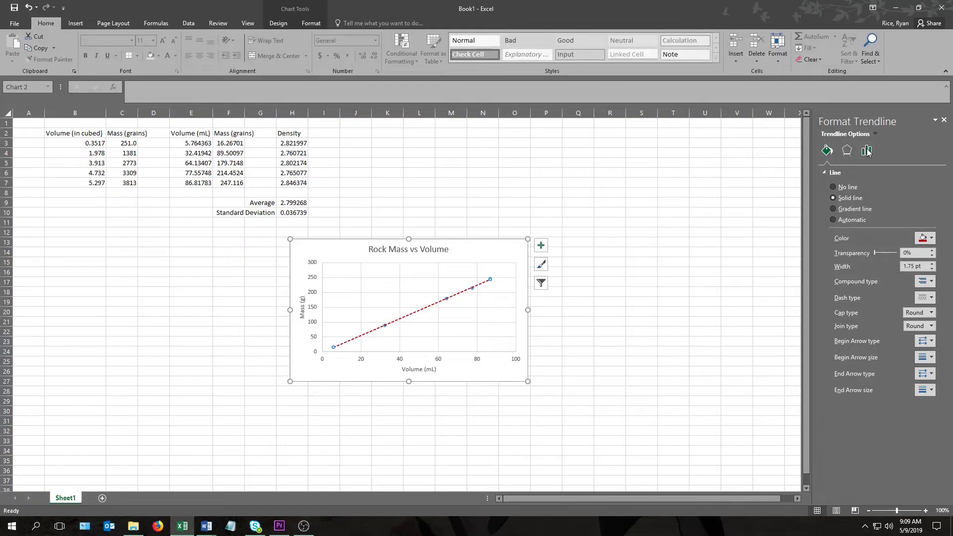
Step: Display the trendline equation on the chart and move its label left, above the line
{"action": "left_click", "coordinate": [866, 151]}
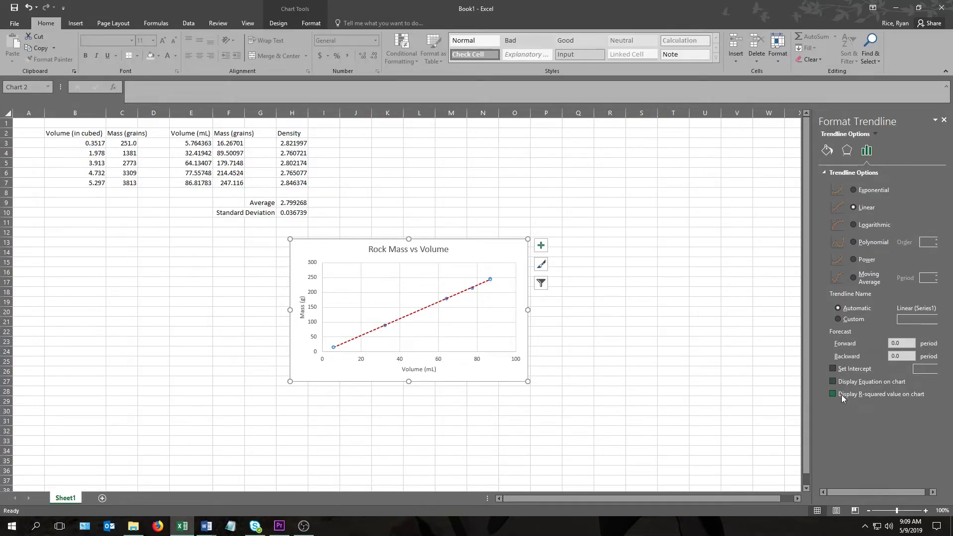
{"action": "left_click", "coordinate": [833, 381]}
{"action": "left_click", "coordinate": [456, 280]}
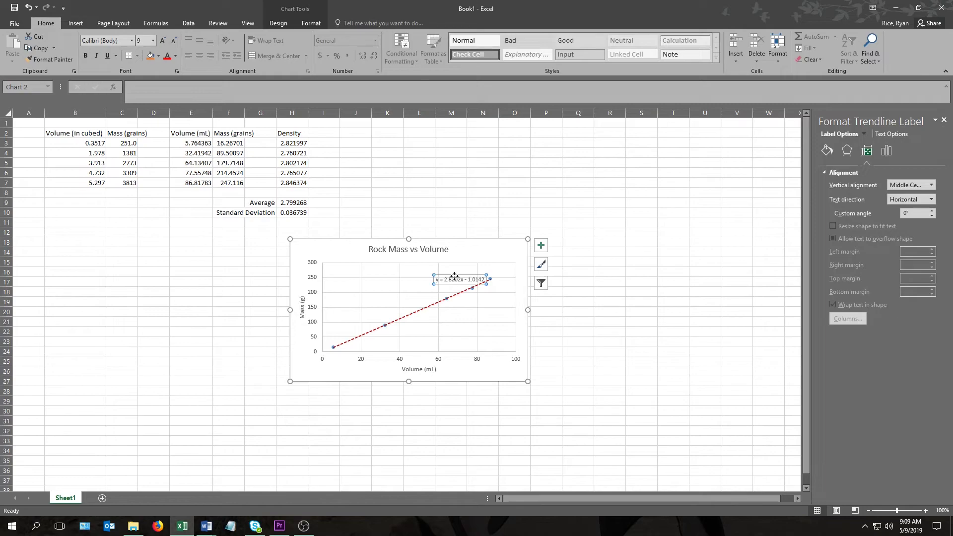
{"action": "left_click_drag", "start_coordinate": [454, 279], "coordinate": [437, 281]}
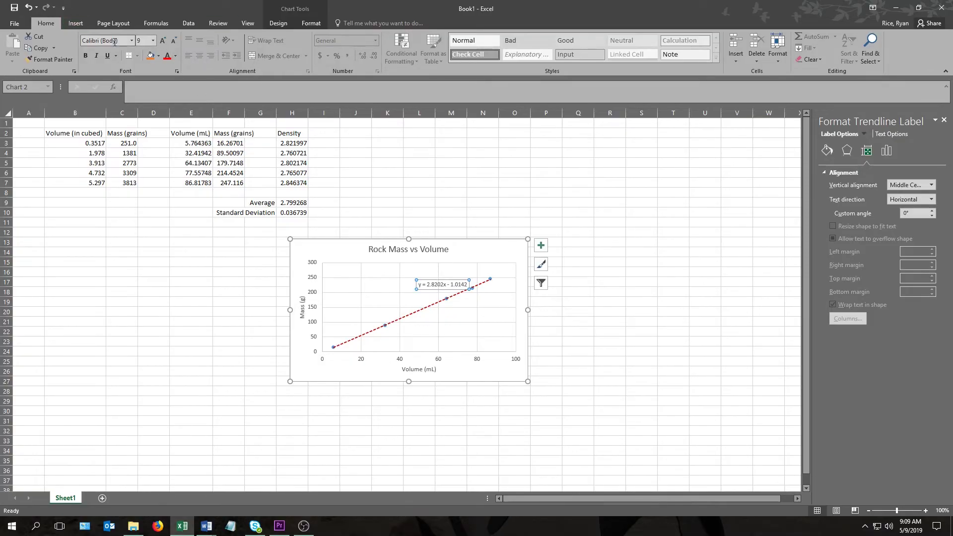
Step: Enlarge the equation y = 2.8202x - 1.0142 to 12 pt and reselect the whole chart
{"action": "left_click", "coordinate": [143, 39]}
{"action": "type", "text": "12"}
{"action": "key", "text": "Return"}
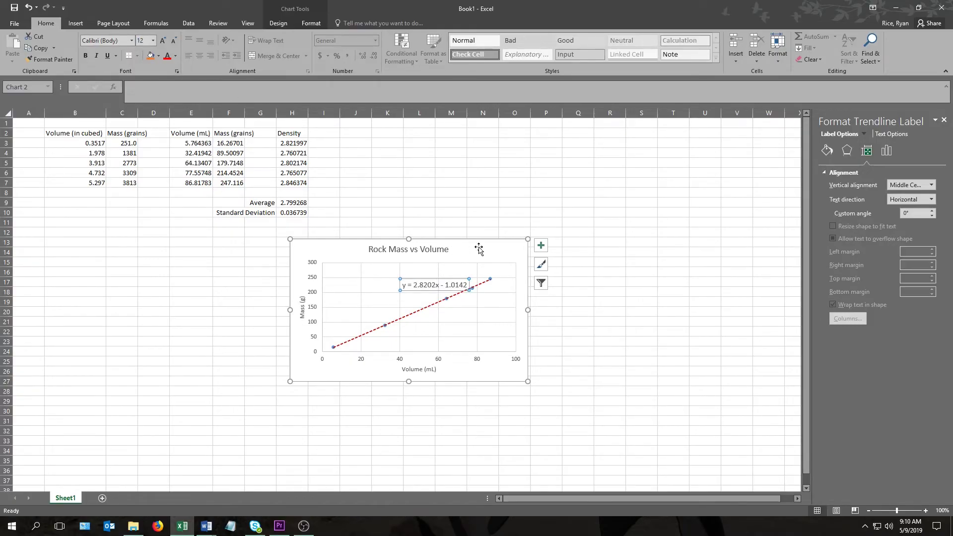
{"action": "left_click", "coordinate": [604, 272]}
{"action": "left_click", "coordinate": [493, 249]}
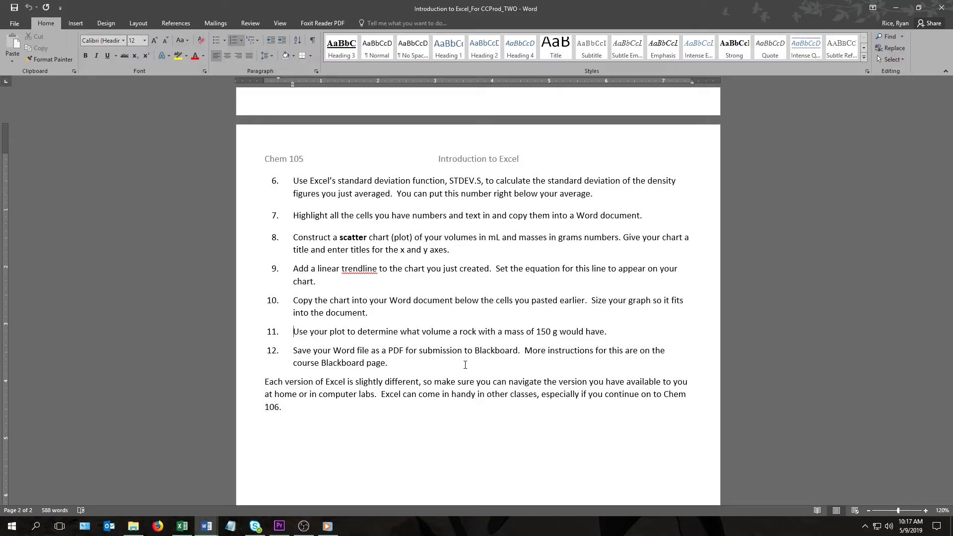
Step: Highlight Word's step 11 on the 150 g rock's volume and return to Excel
{"action": "key", "text": "shift+End"}
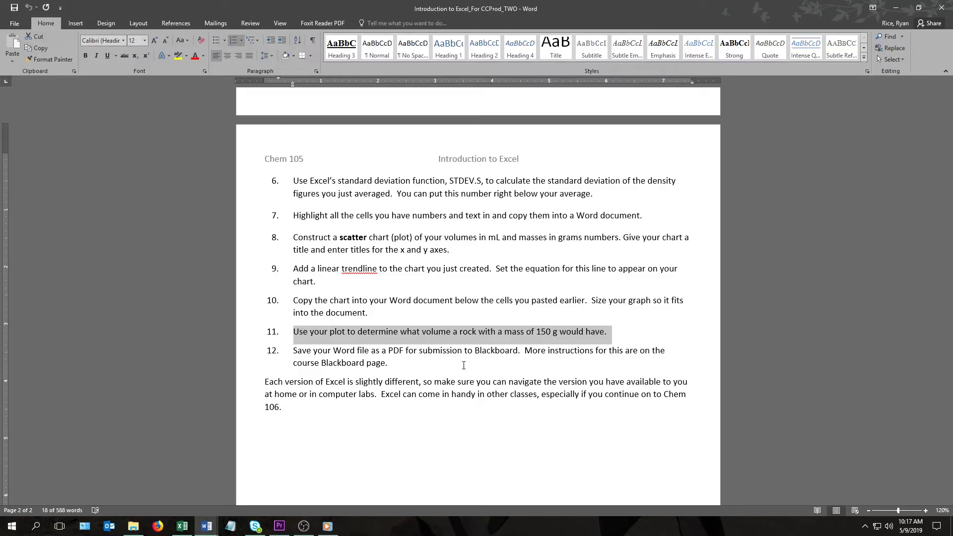
{"action": "left_click", "coordinate": [181, 525]}
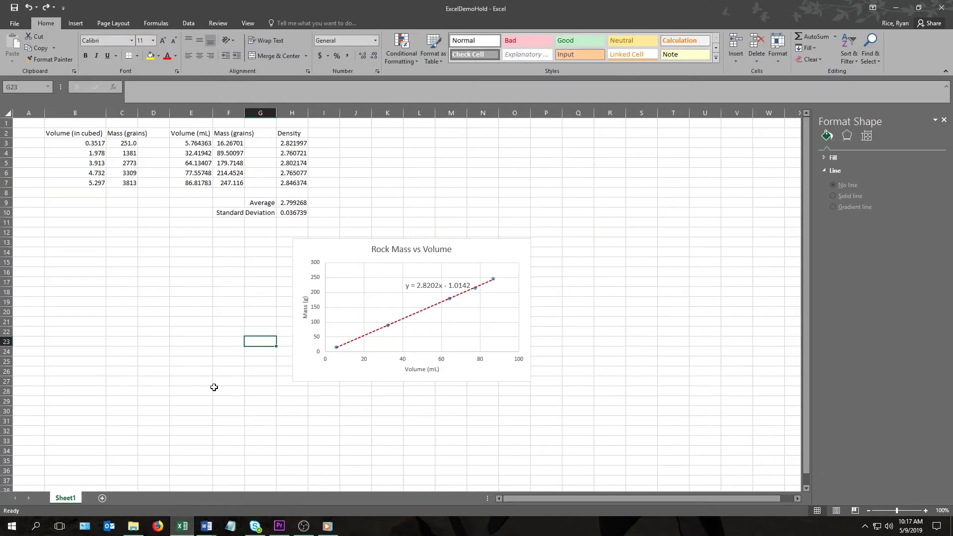
Step: Set the horizontal Volume axis major unit to 10 on the Rock Mass vs Volume chart
{"action": "left_click", "coordinate": [248, 286]}
{"action": "scroll", "coordinate": [353, 327], "scroll_direction": "up", "scroll_amount": 4}
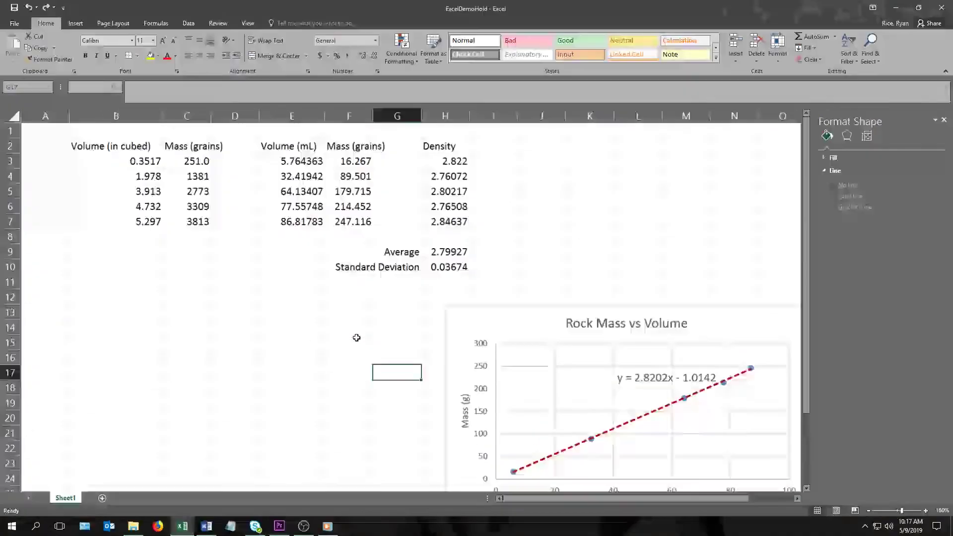
{"action": "scroll", "coordinate": [356, 337], "scroll_direction": "up", "scroll_amount": 4}
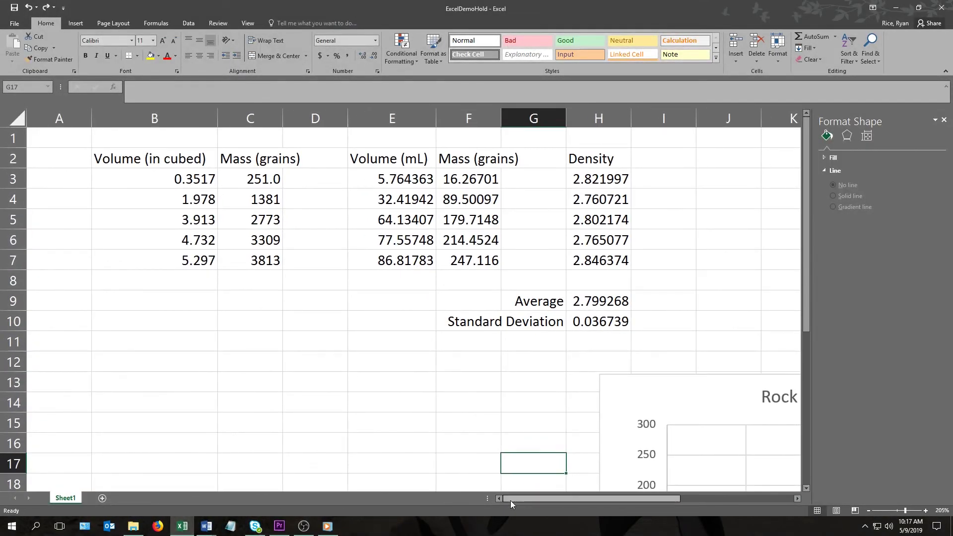
{"action": "left_click_drag", "start_coordinate": [510, 500], "coordinate": [597, 507]}
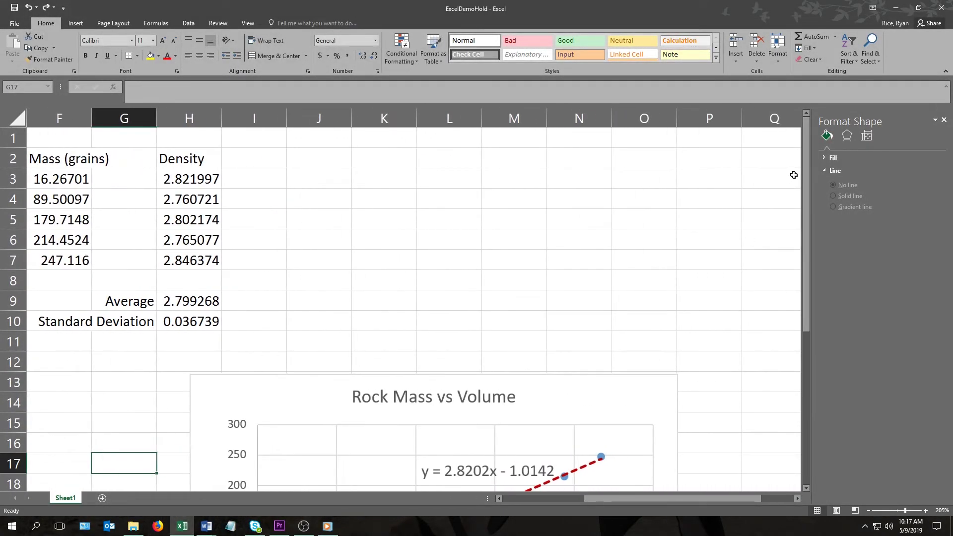
{"action": "left_click_drag", "start_coordinate": [808, 152], "coordinate": [799, 293]}
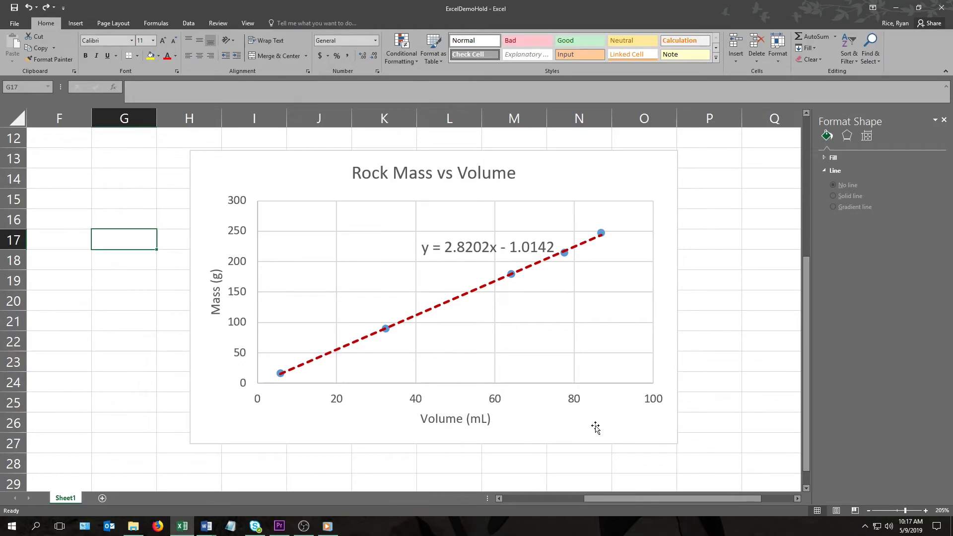
{"action": "left_click", "coordinate": [499, 405]}
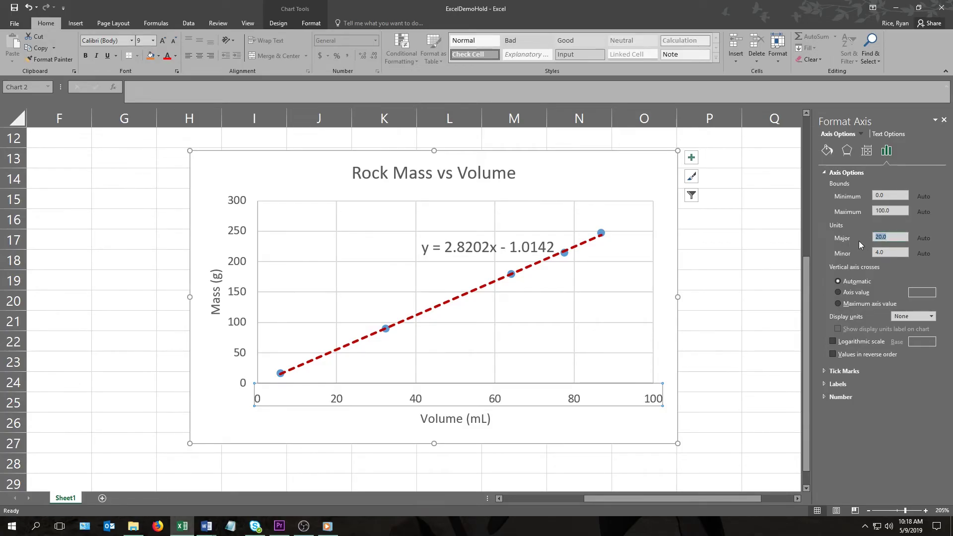
{"action": "type", "text": "10"}
{"action": "key", "text": "Return"}
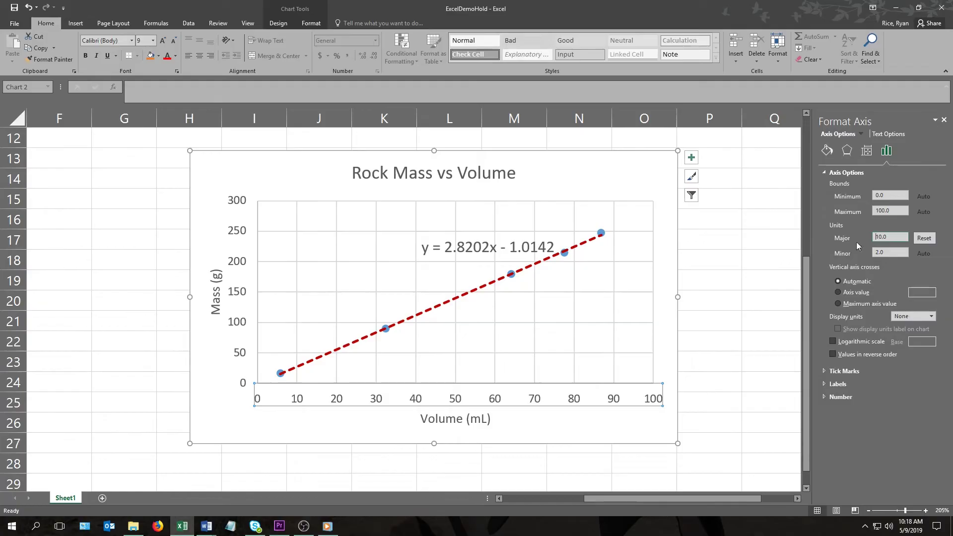
{"action": "left_click", "coordinate": [431, 430]}
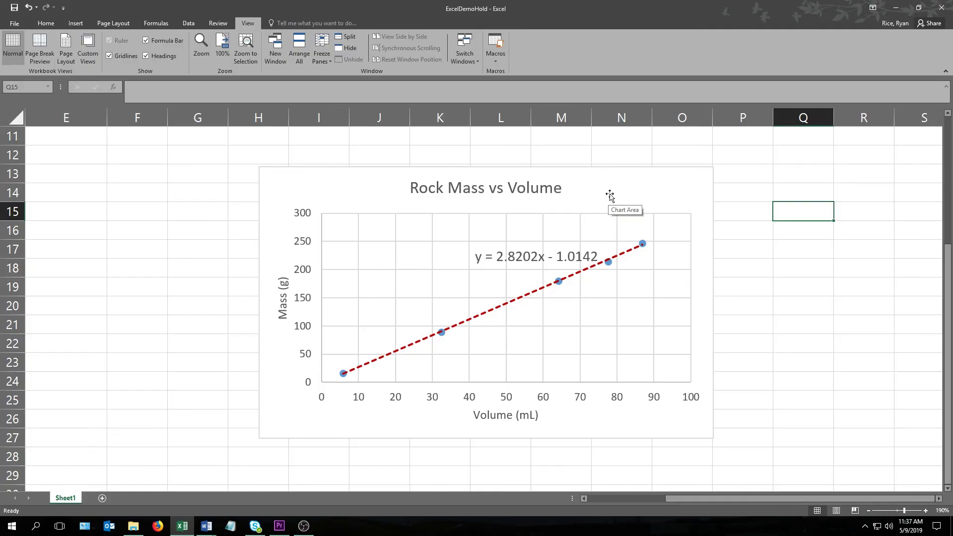
Step: Paste the green dashed interpolation line into the chart with Ctrl+V
{"action": "key", "text": "ctrl+v"}
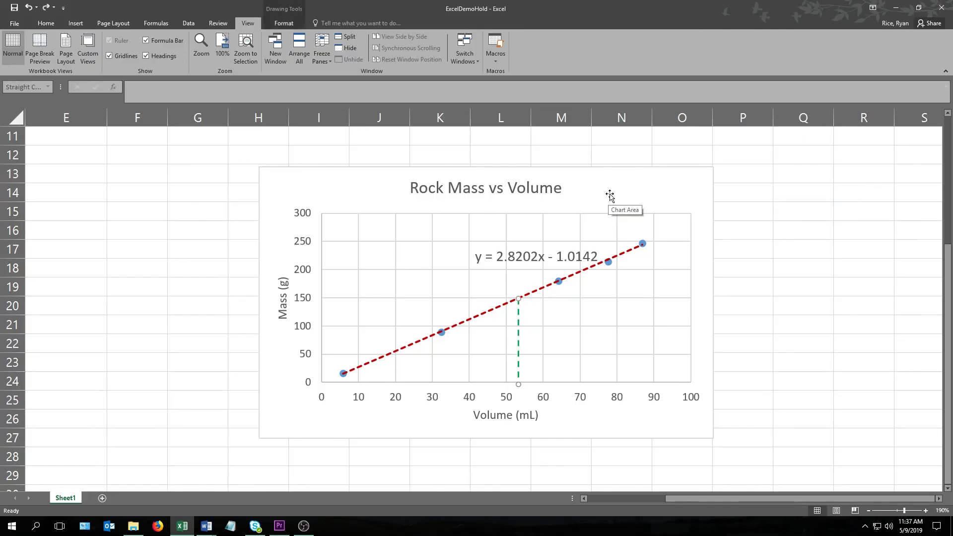
Step: Select the whole chart rather than the new green line
{"action": "left_click", "coordinate": [576, 200]}
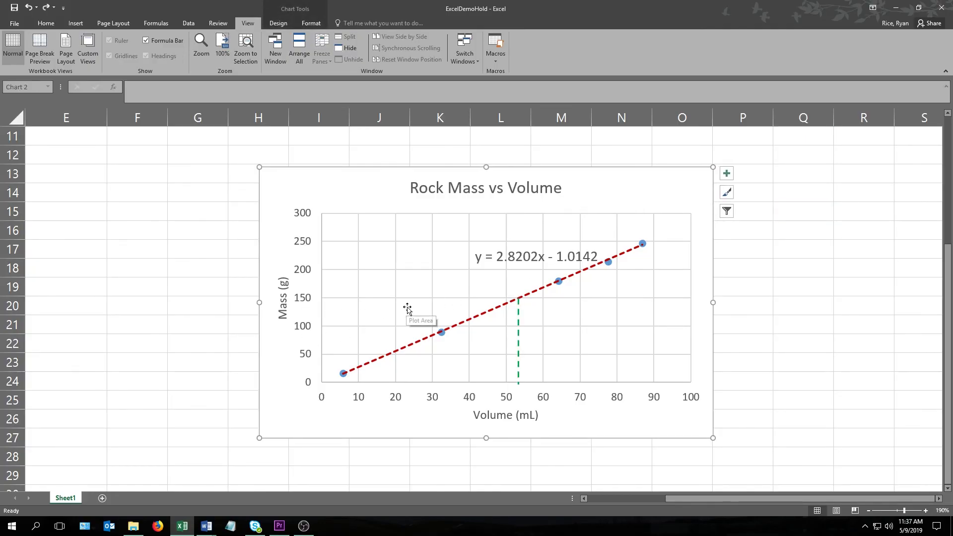